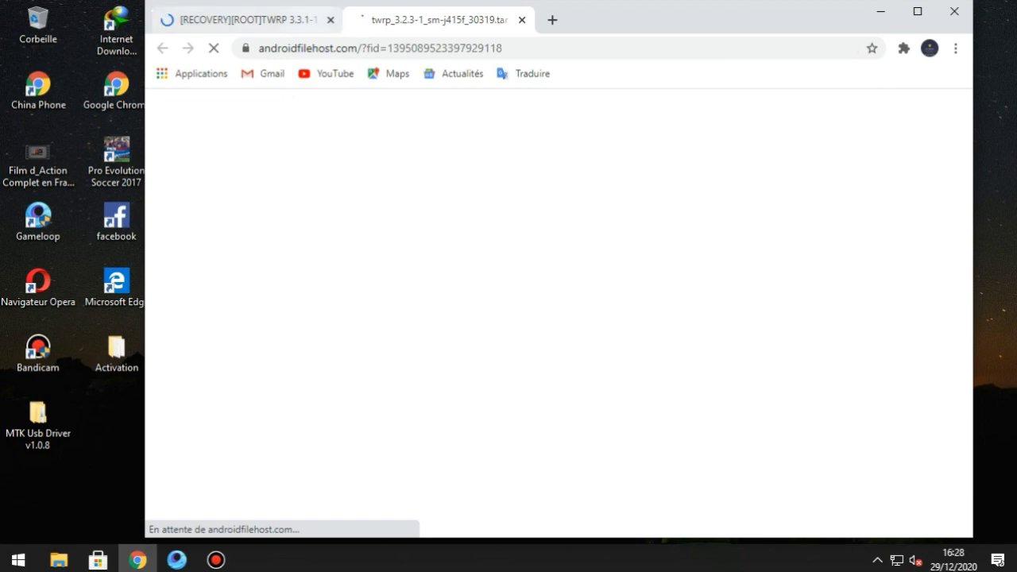
Step: Close the TWRP thread's browser tab and download twrp_3.2.3-1_sm-j415f_30319.tar from the primary mirror on Android File Host
left_click(330, 20)
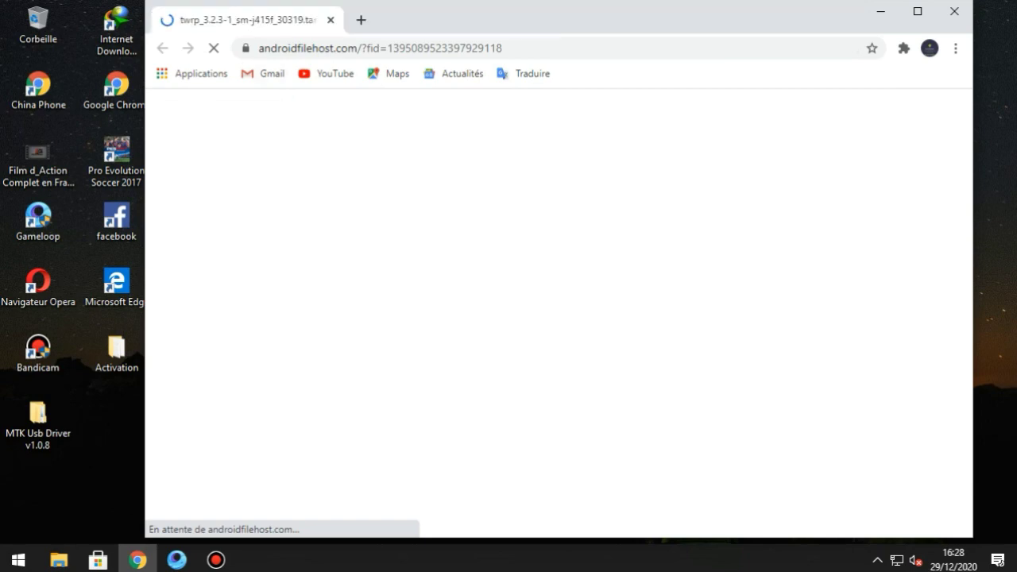
left_click(672, 495)
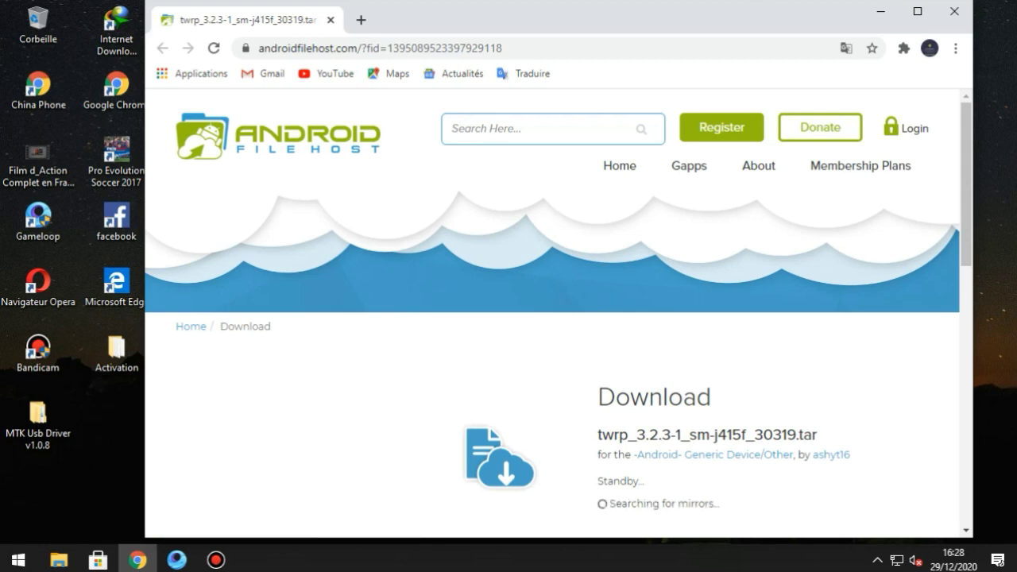
scroll(552, 313, "down", 3)
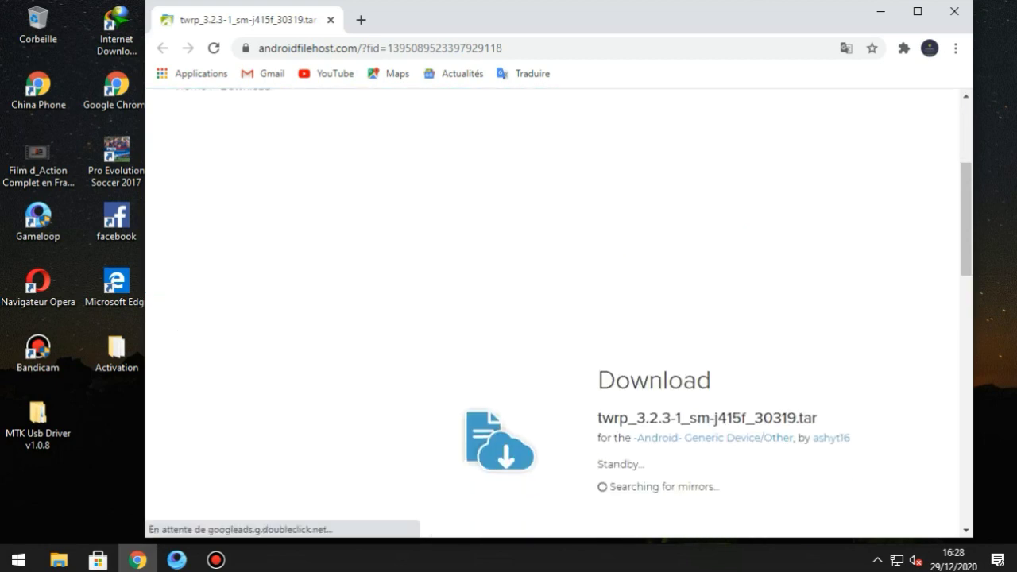
scroll(556, 317, "down", 1)
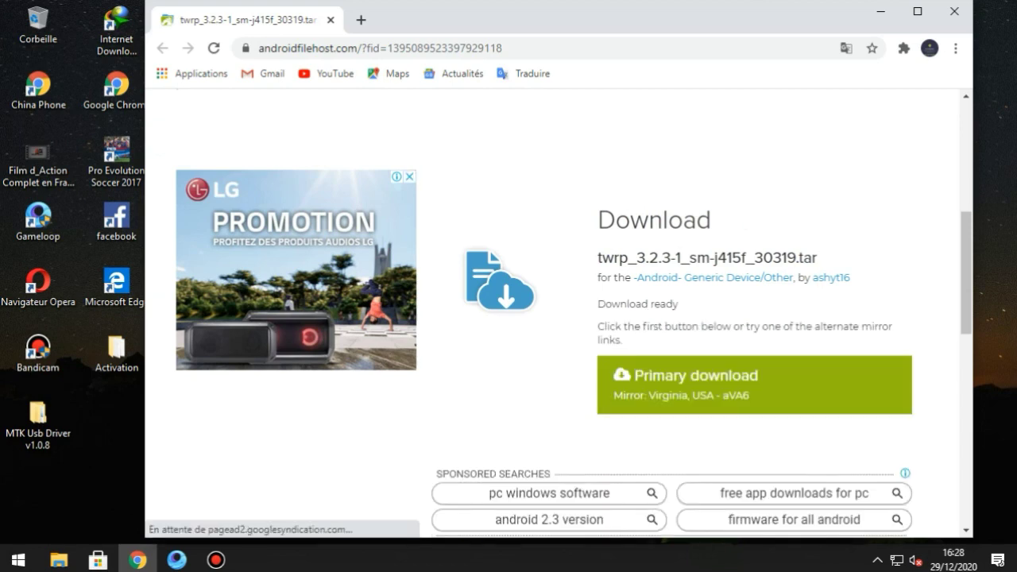
left_click(754, 386)
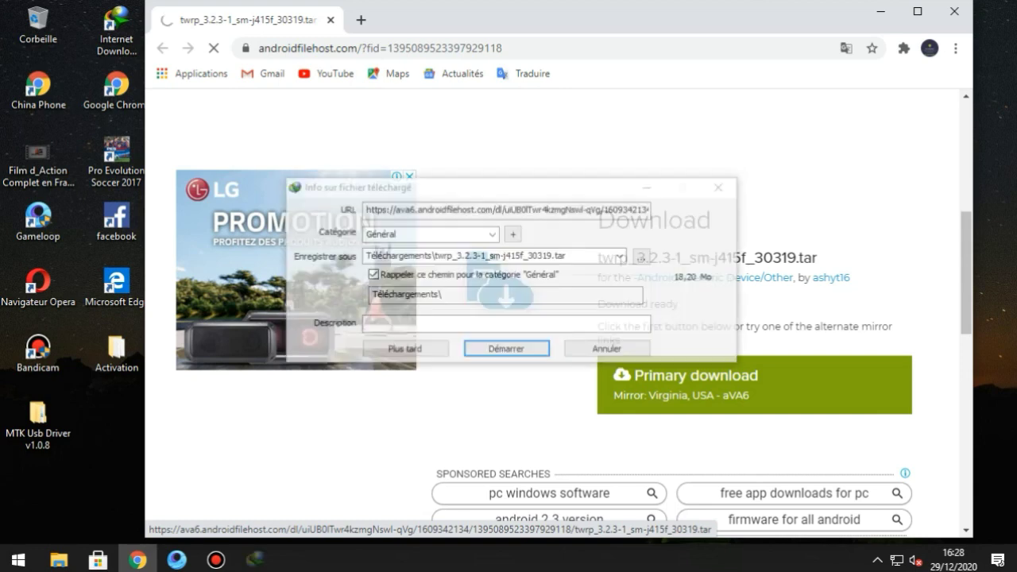
left_click(507, 348)
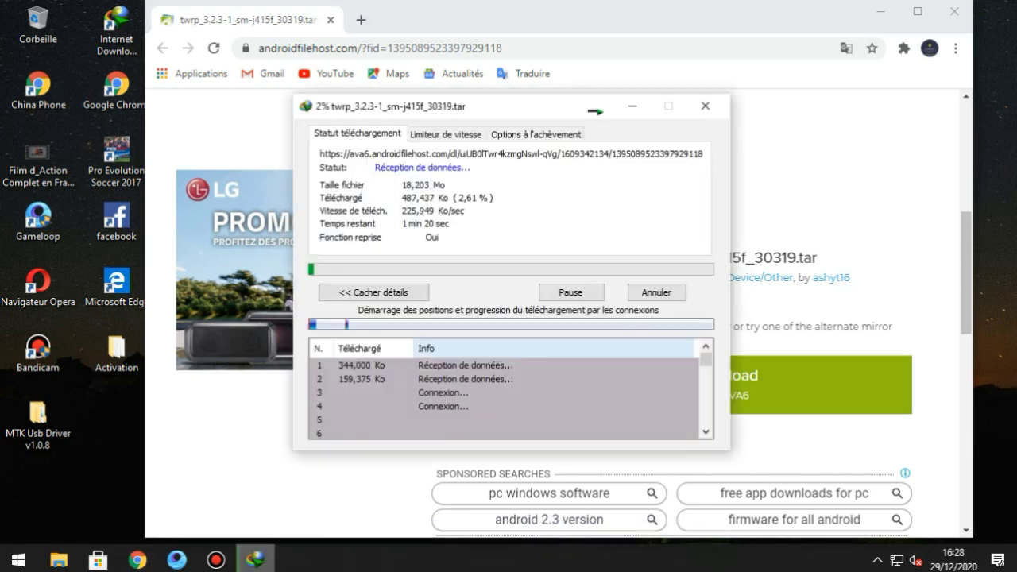
Step: Search the web for "download samsung usb driver"
left_click(342, 48)
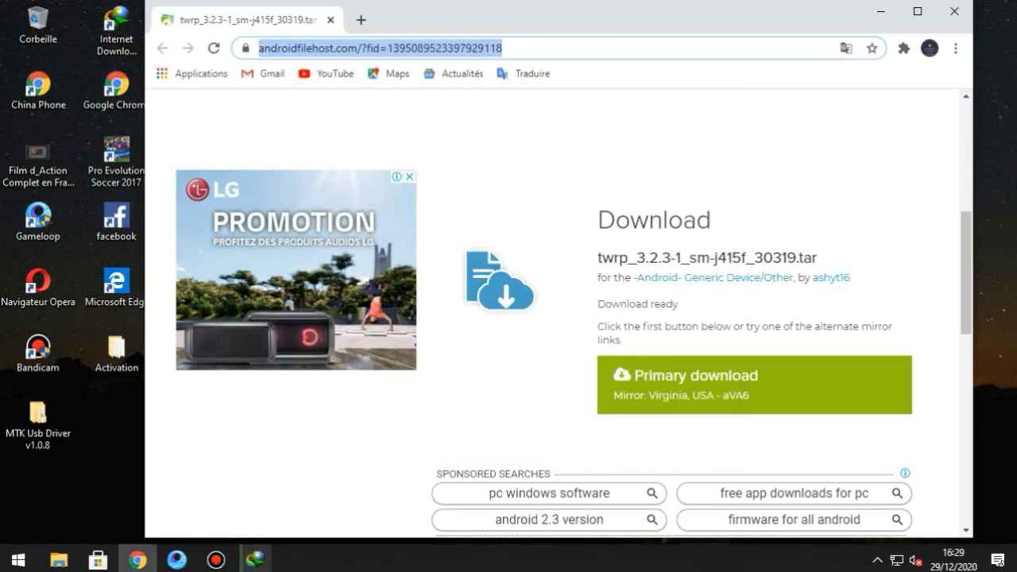
type("downloa")
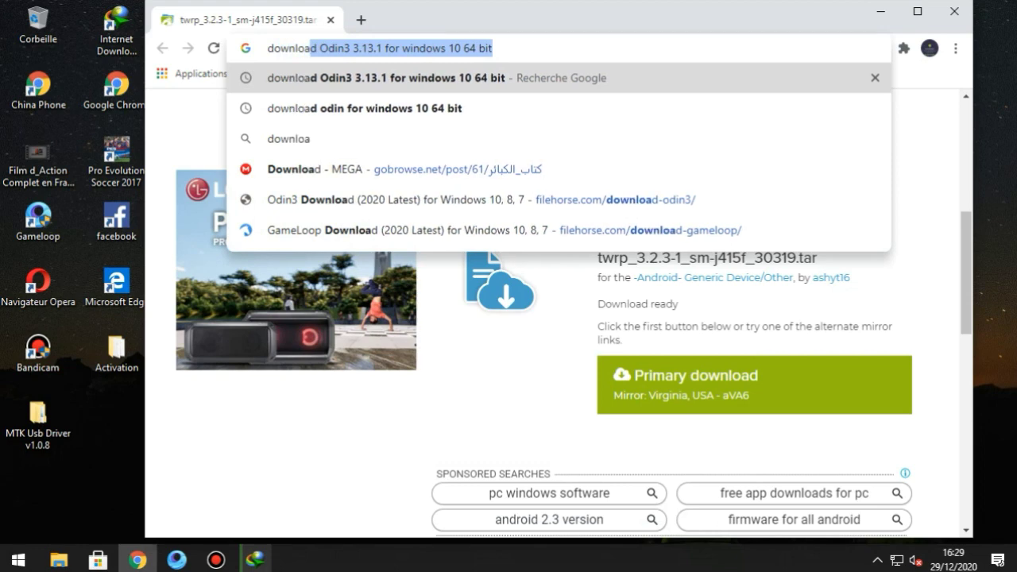
type("d samsung ")
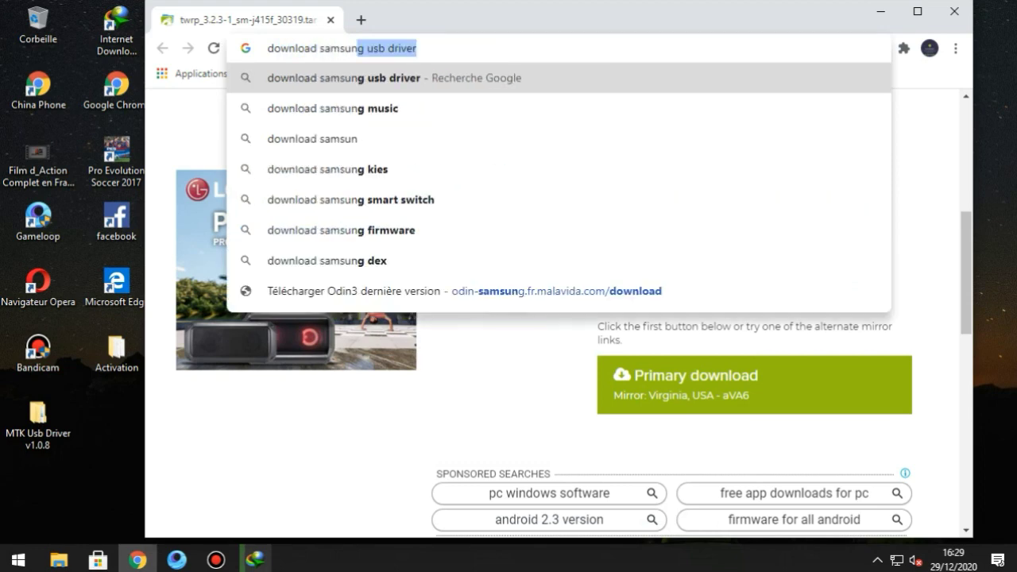
type("usb driver")
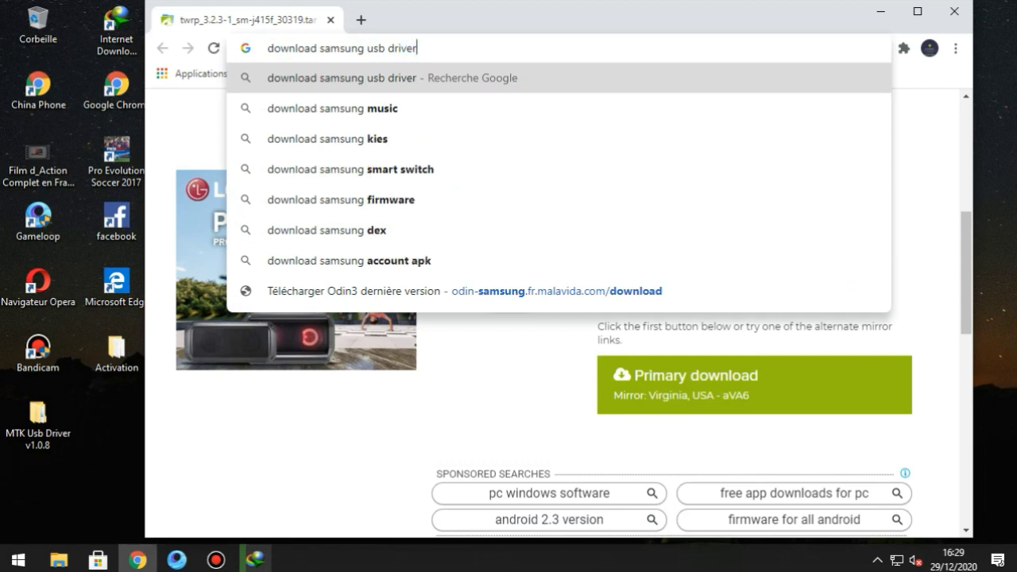
key("Return")
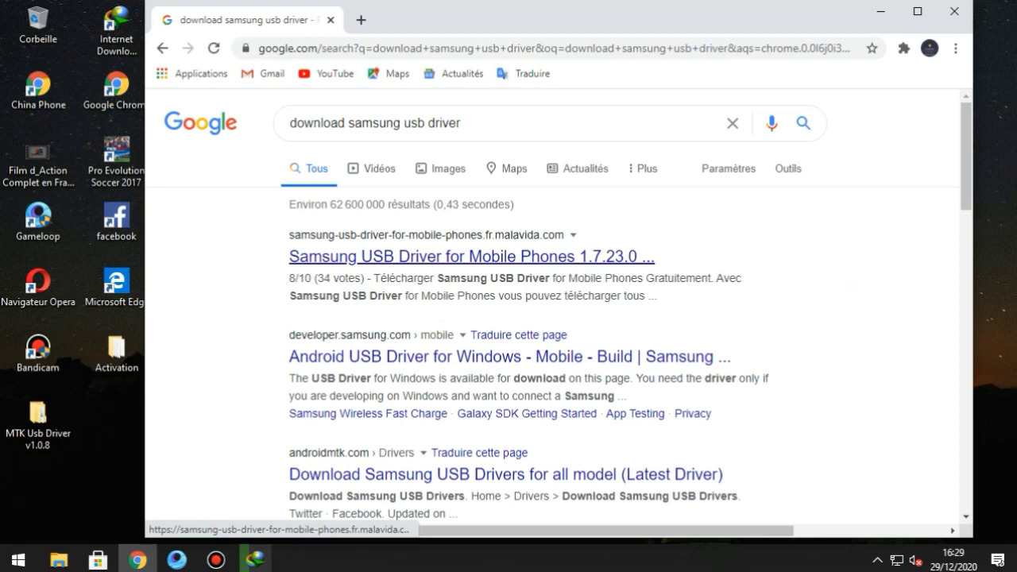
Step: Open the Malavida result and start downloading Samsung USB Driver for Mobile Phones 1.7.23.0 to the Programs folder
left_click(471, 256)
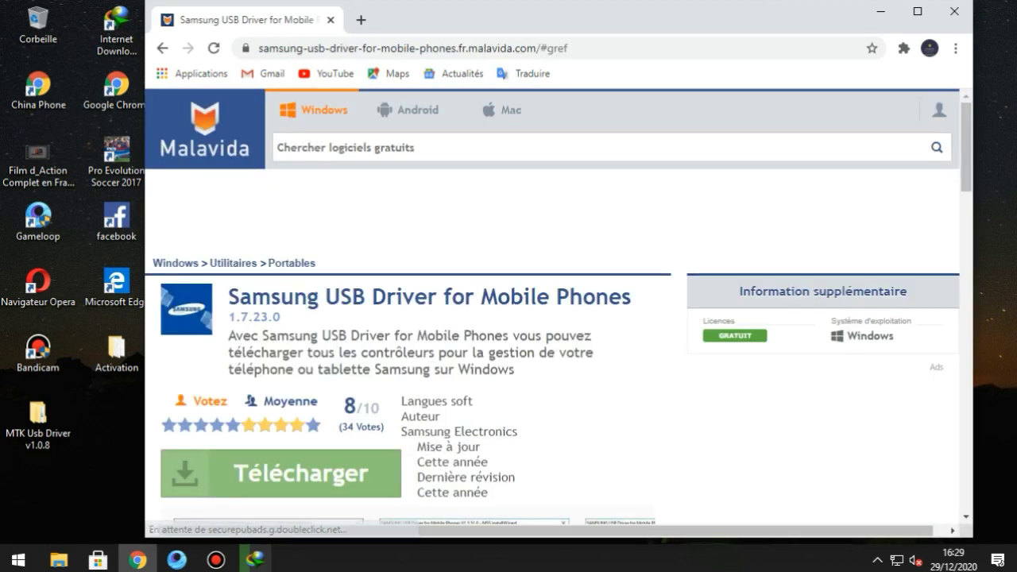
left_click(280, 474)
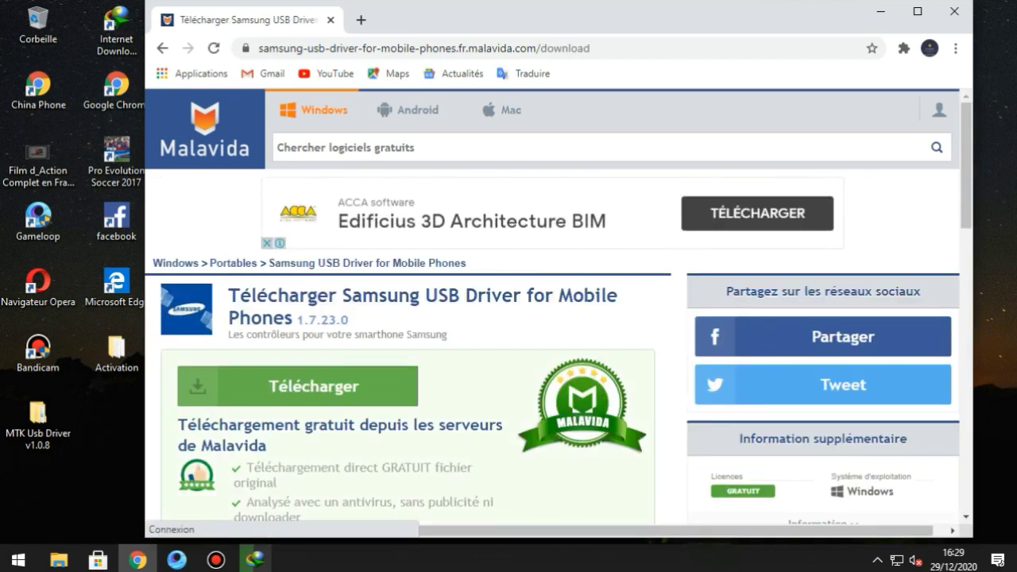
scroll(197, 386, "down", 1)
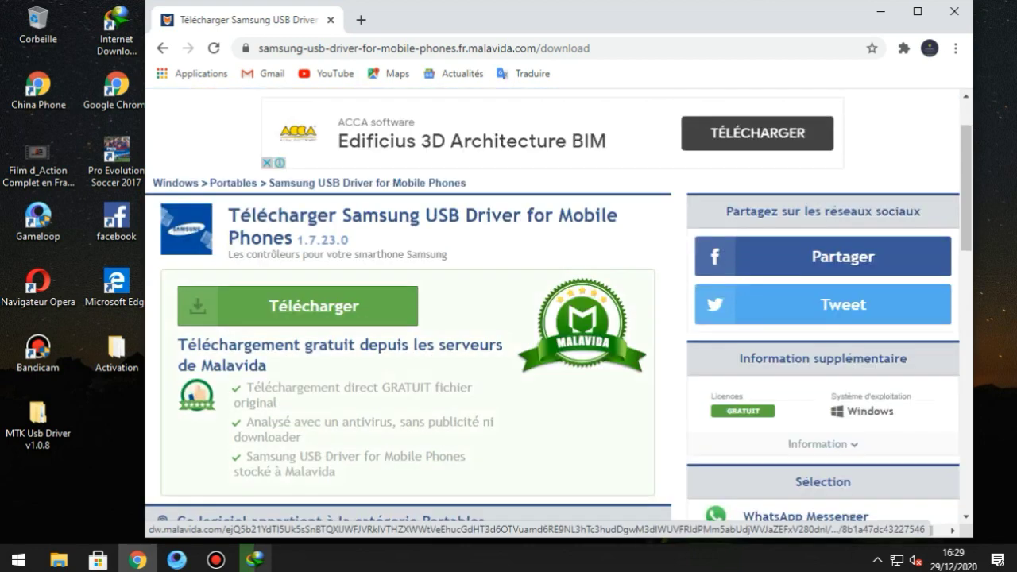
left_click(298, 307)
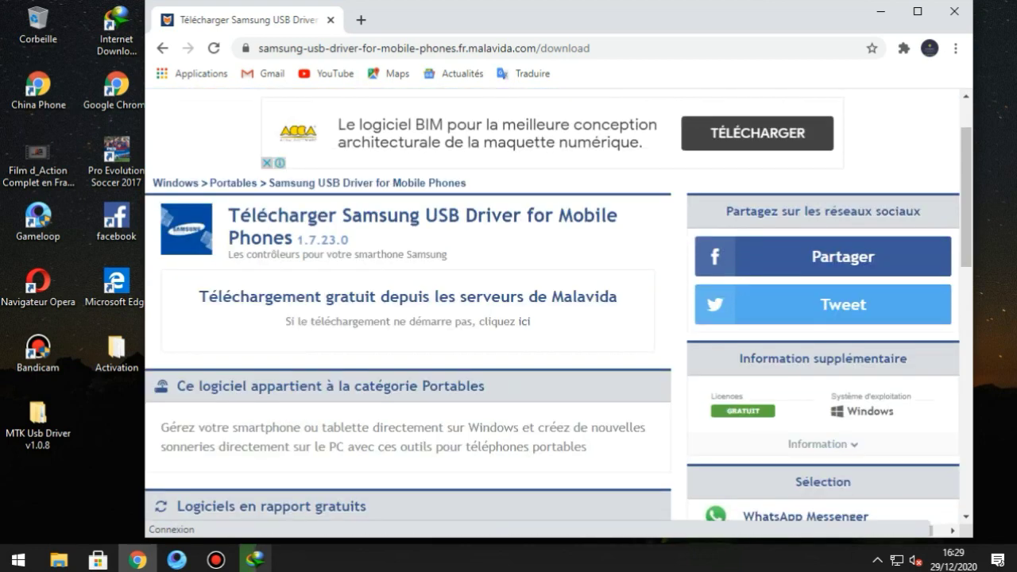
scroll(552, 305, "down", 1)
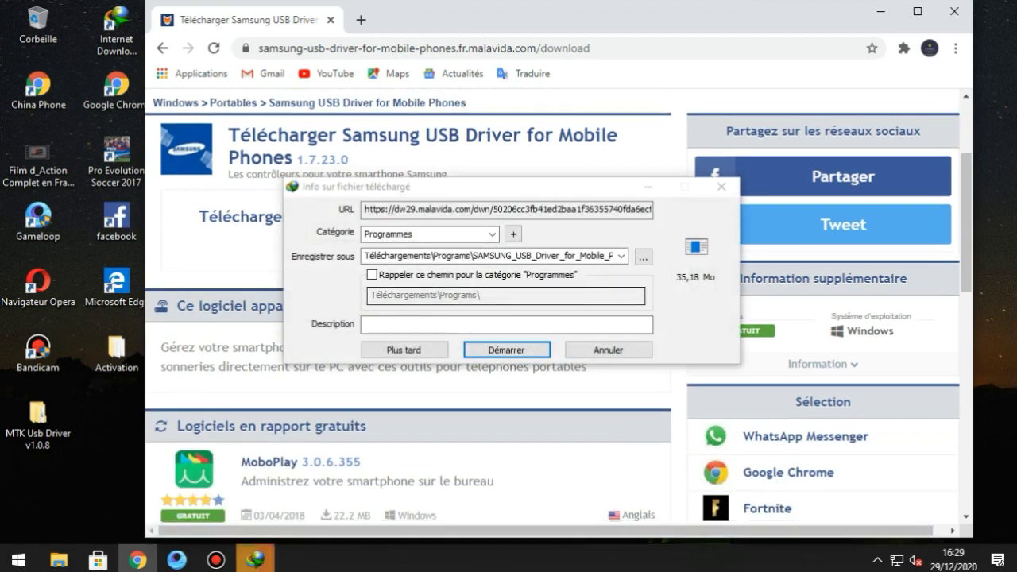
left_click(507, 351)
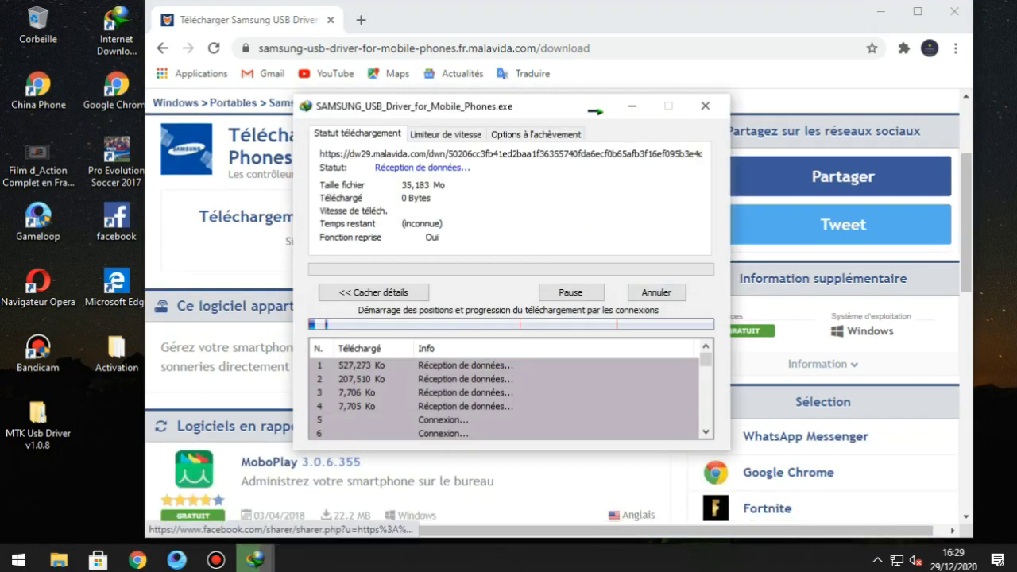
Step: Close the browser and arrange the two download progress windows side by side, with the TWRP download before the Samsung driver
left_click(954, 11)
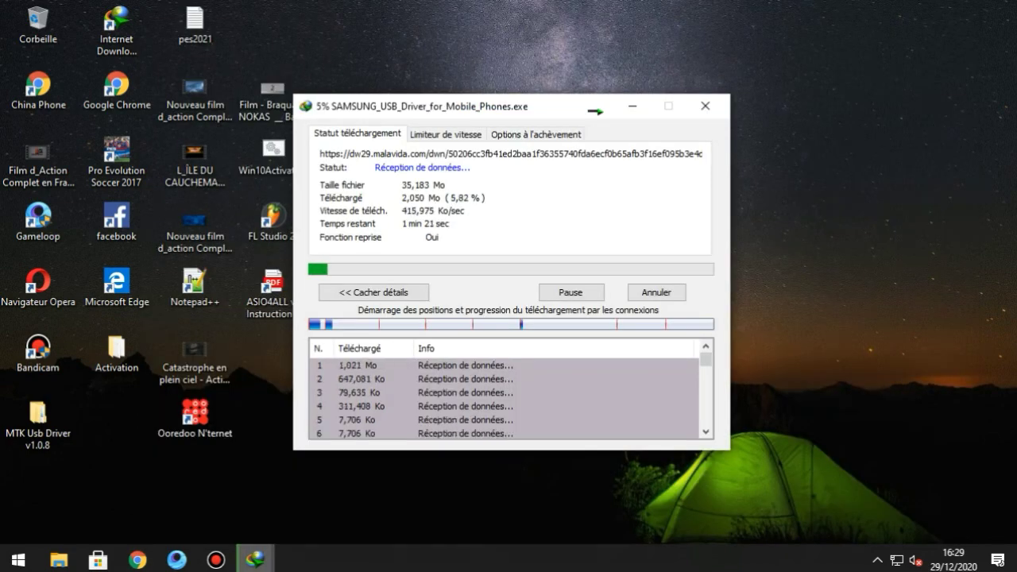
left_click_drag(506, 112, 814, 70)
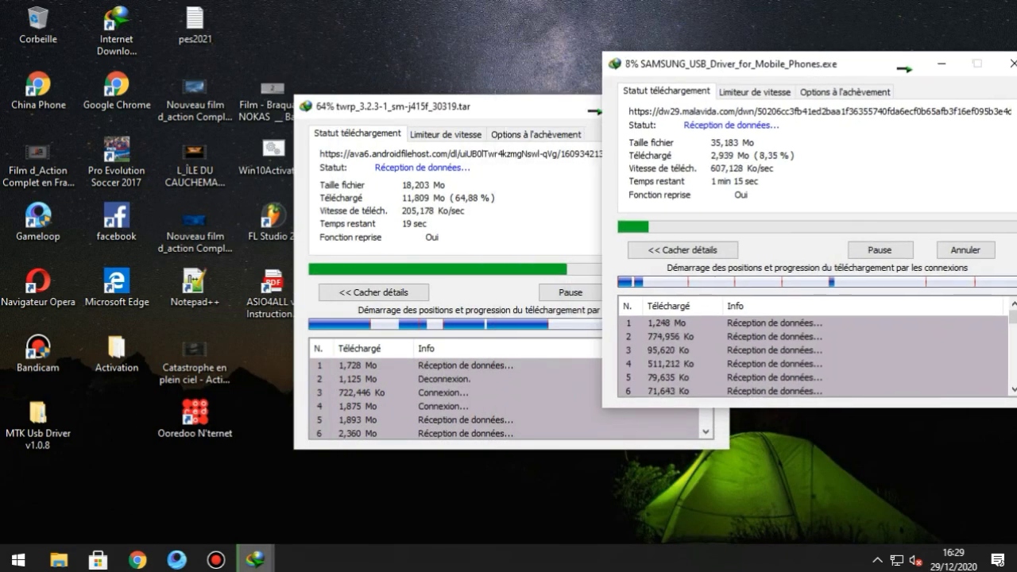
left_click_drag(489, 104, 359, 63)
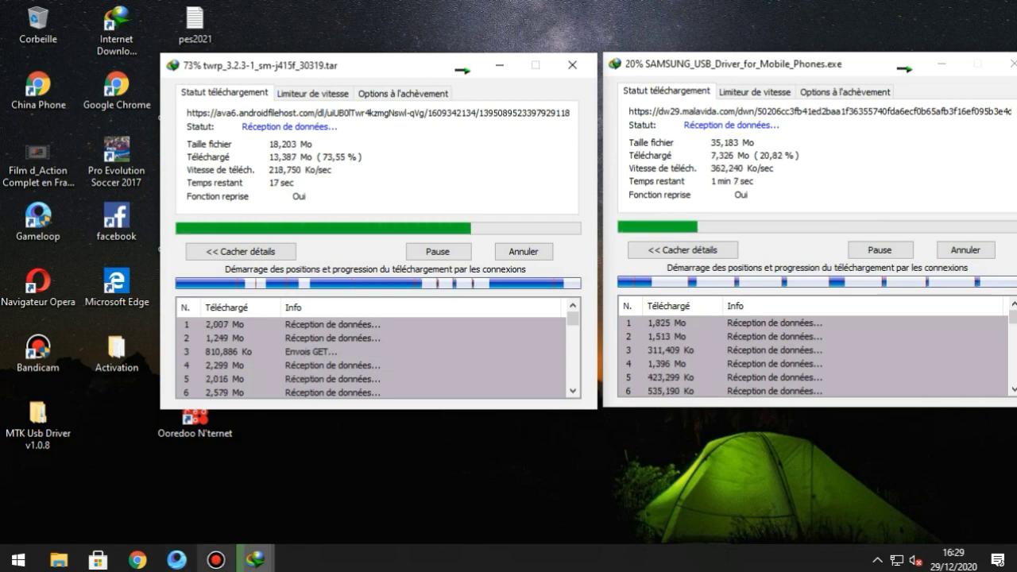
left_click(216, 560)
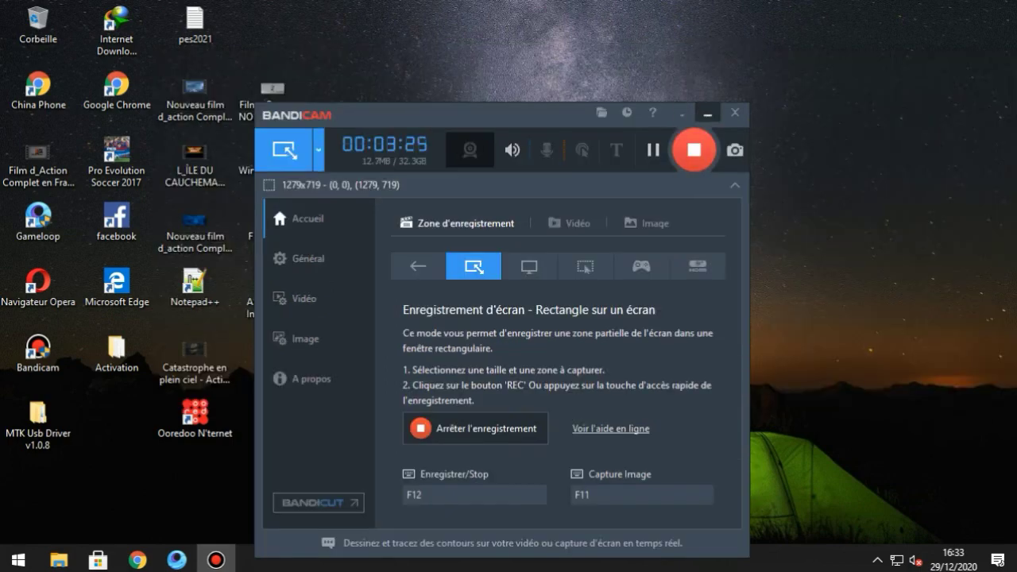
left_click(707, 113)
Step: Switch to File Explorer and open the Programs folder inside Téléchargements
left_click(59, 560)
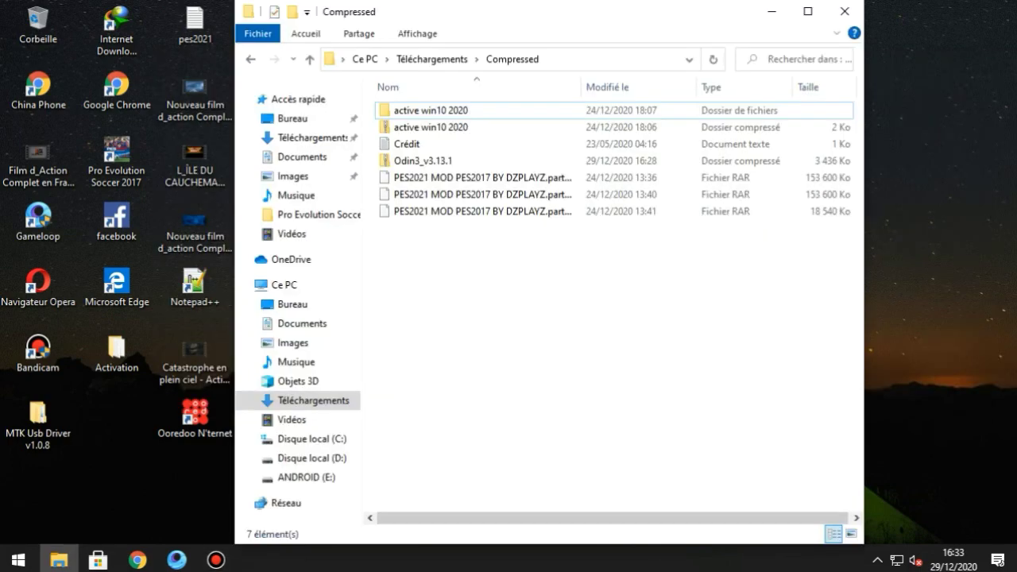
right_click(532, 159)
left_click(572, 226)
left_click(432, 59)
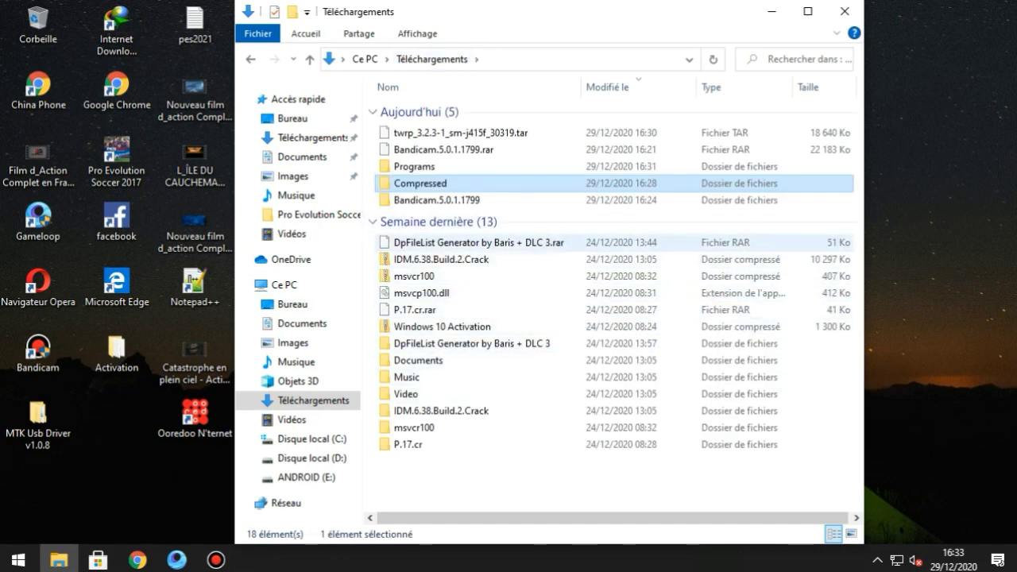
double_click(415, 167)
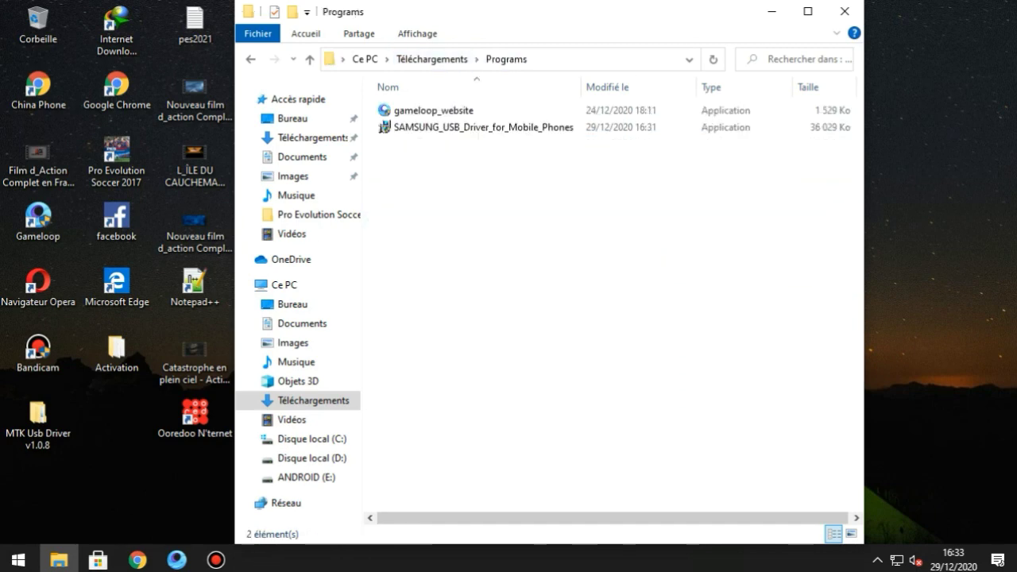
left_click(483, 127)
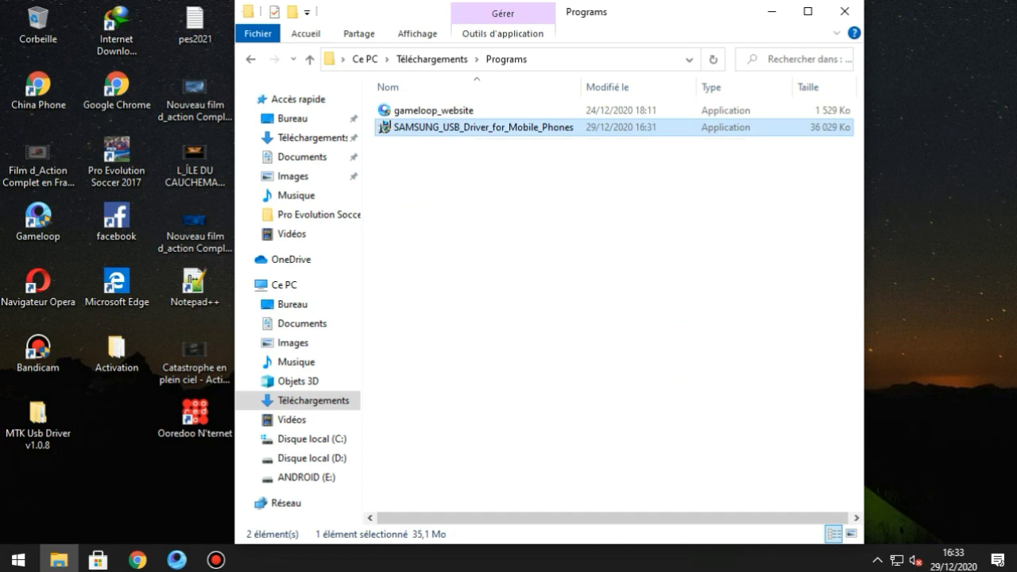
left_click_drag(448, 218, 576, 320)
left_click(483, 127)
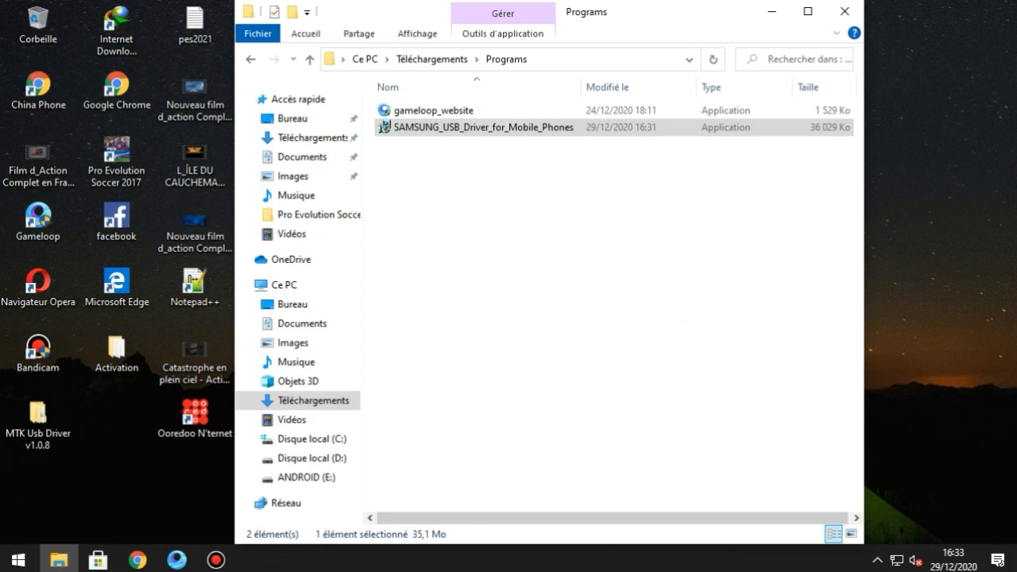
left_click_drag(433, 190, 466, 454)
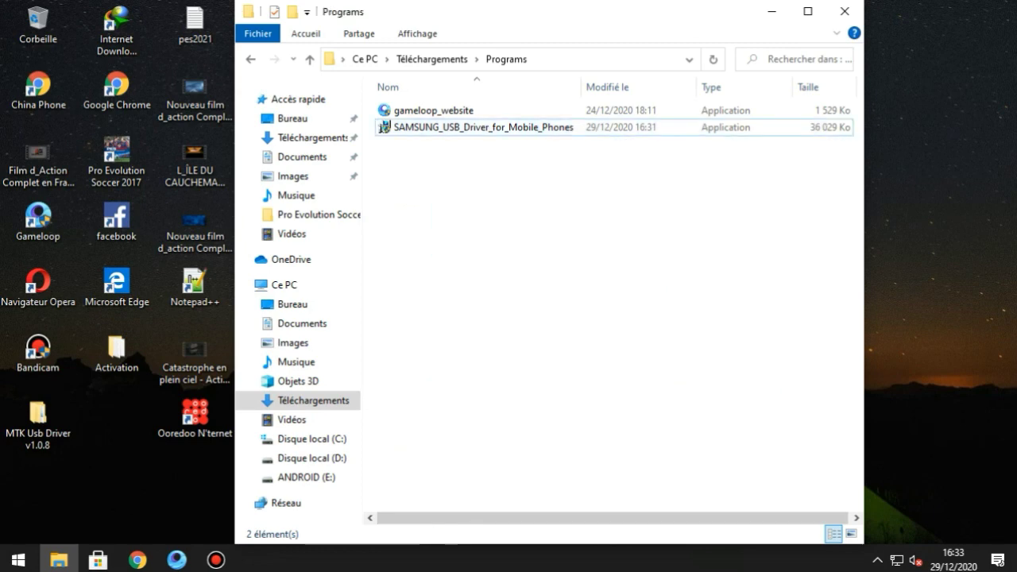
right_click(468, 282)
left_click(517, 347)
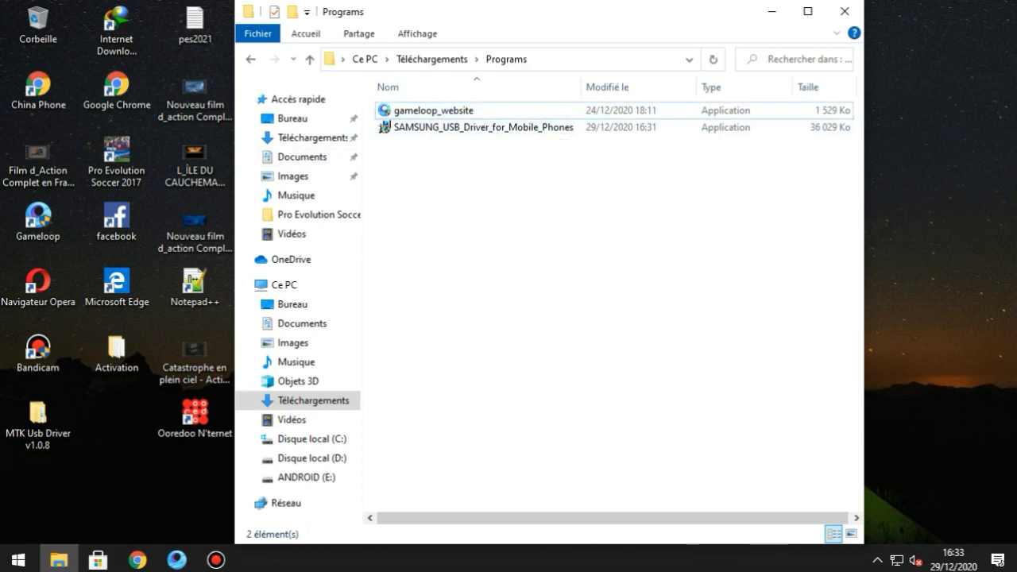
right_click(423, 166)
left_click(472, 231)
right_click(465, 230)
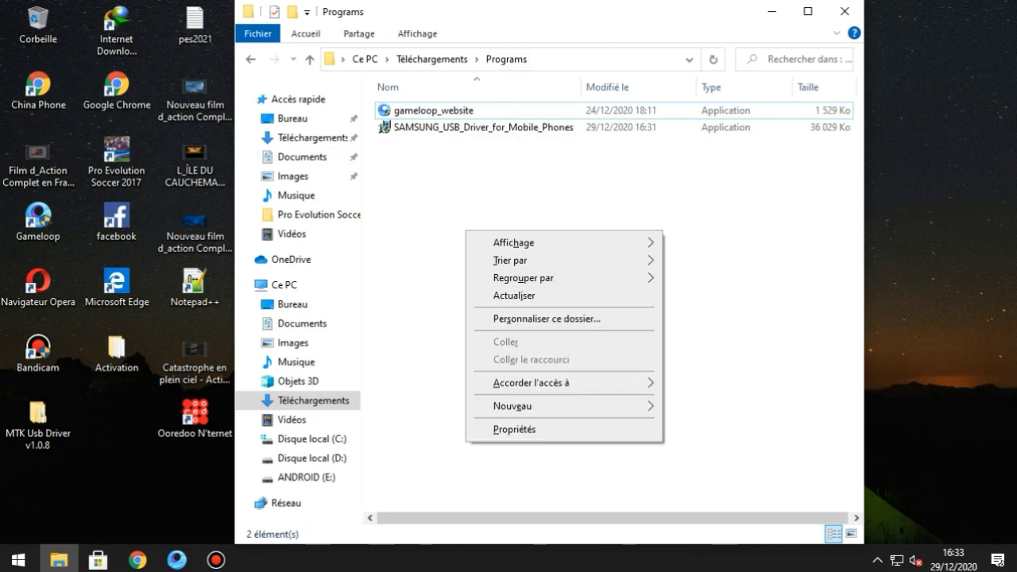
left_click(514, 295)
right_click(462, 180)
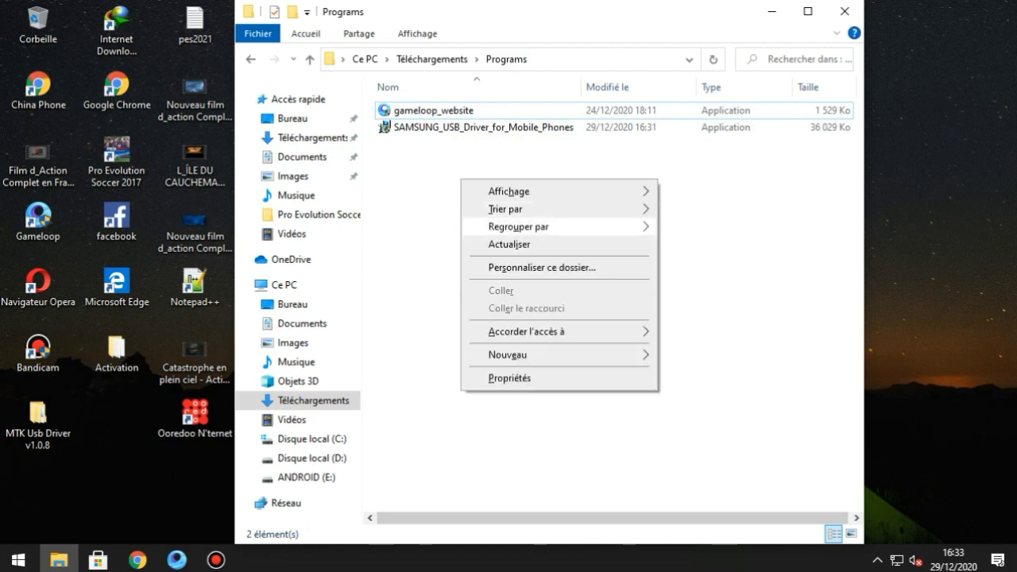
left_click(509, 245)
Step: Launch the SAMSUNG_USB_Driver_for_Mobile_Phones installer, minimise the folder window and advance the wizard to the language and region selection
left_click(483, 127)
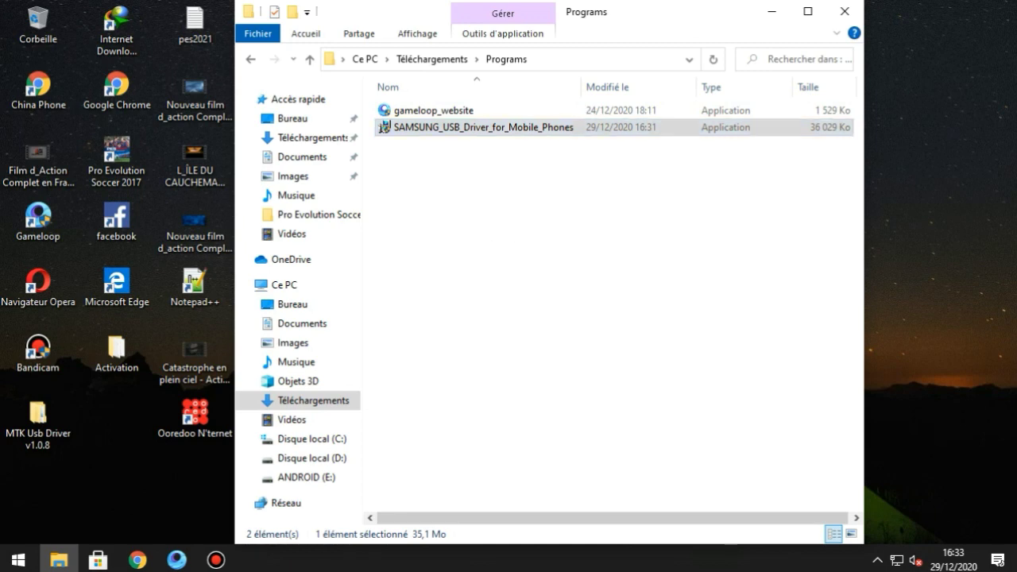
left_click(508, 231)
left_click(771, 12)
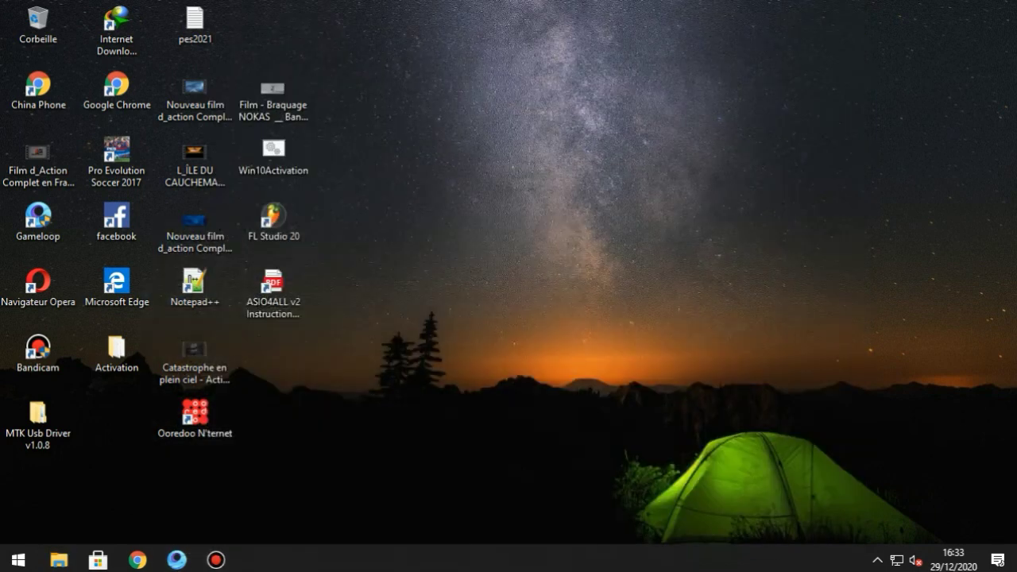
right_click(719, 53)
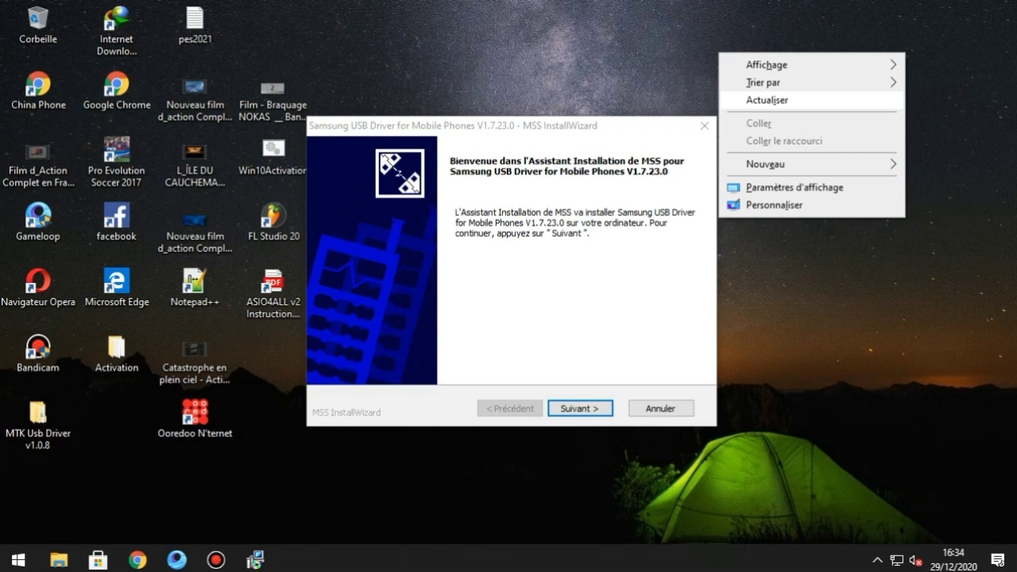
key("Escape")
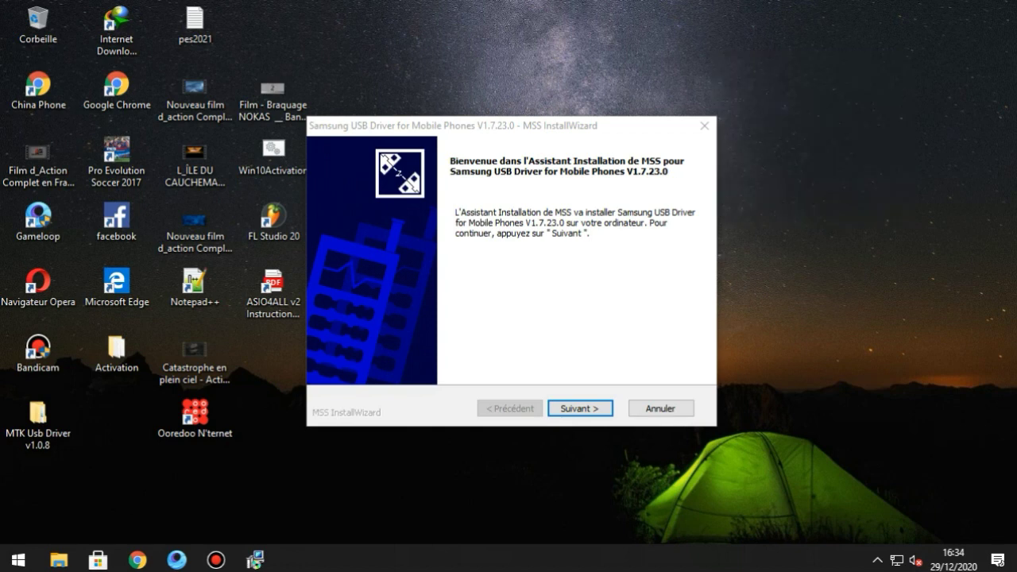
left_click(580, 408)
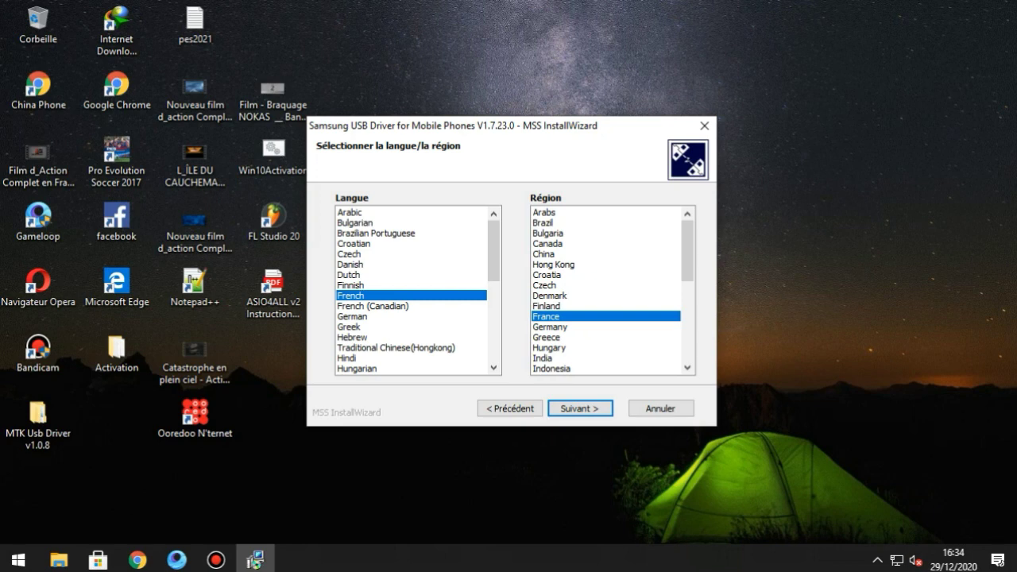
Step: Keep French as the language and France as the region, then install the driver in C:\Program Files\Samsung\USB Drivers
scroll(413, 290, "down", 5)
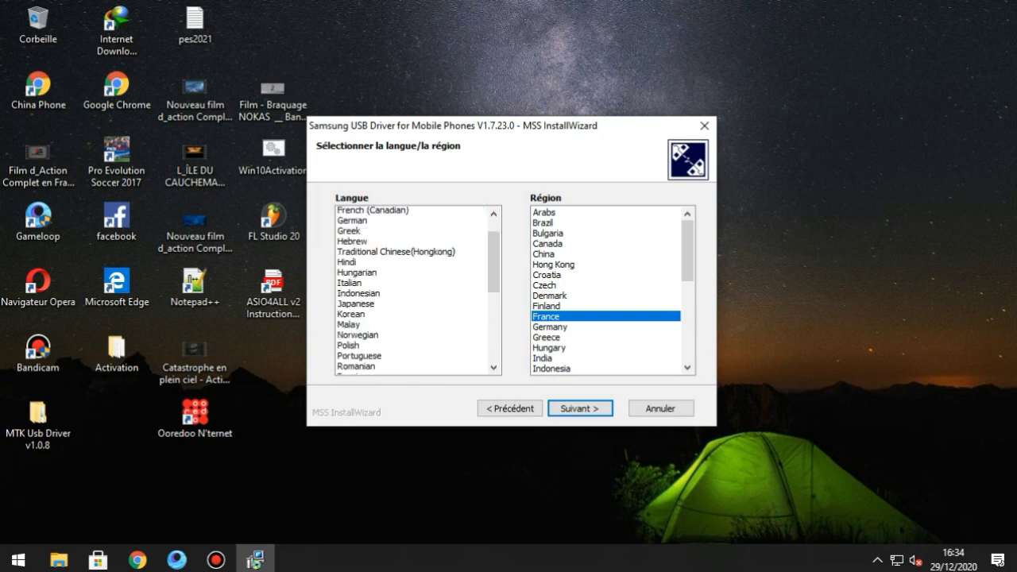
scroll(413, 290, "up", 3)
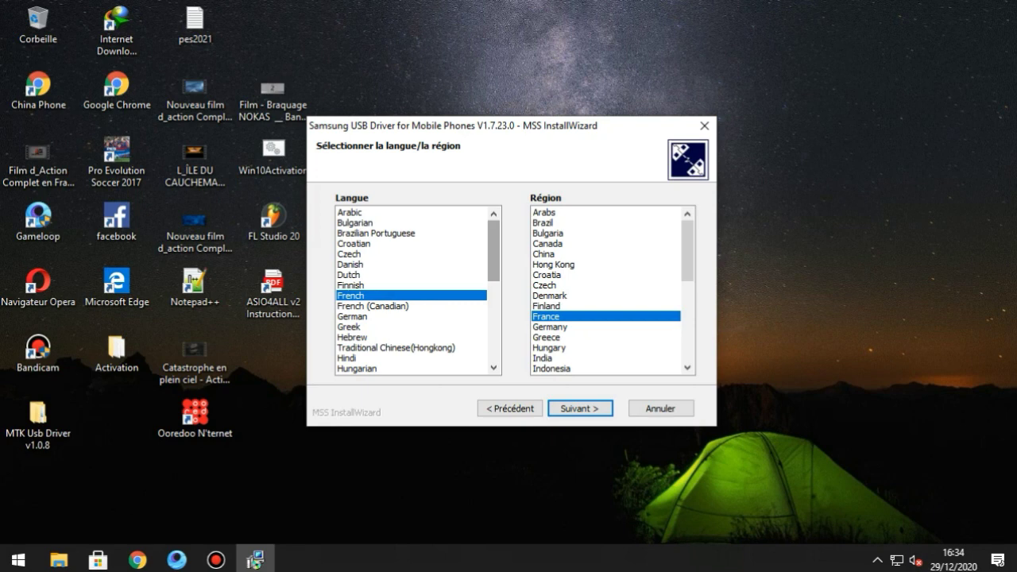
scroll(413, 290, "down", 5)
scroll(413, 290, "down", 2)
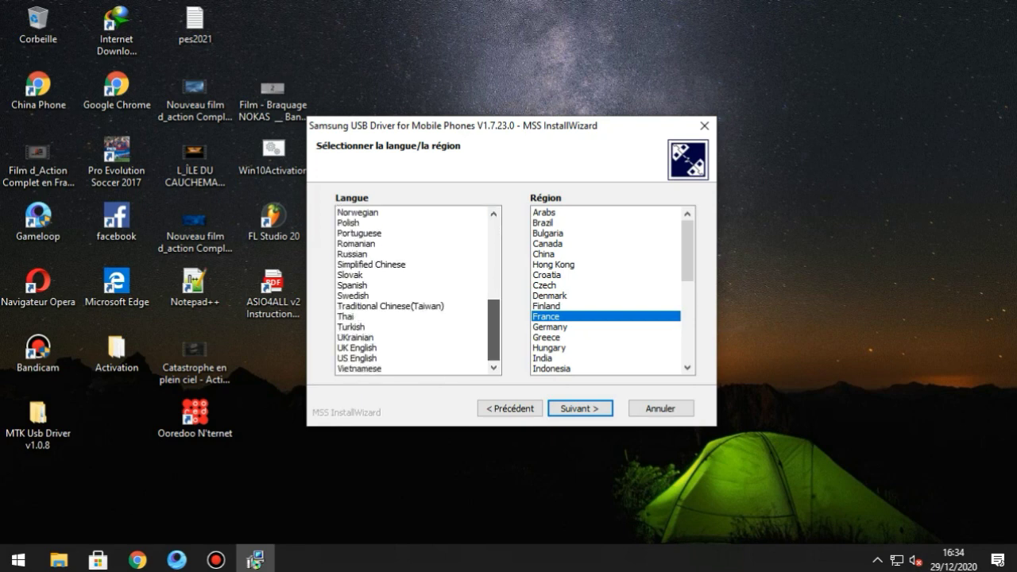
scroll(413, 290, "up", 7)
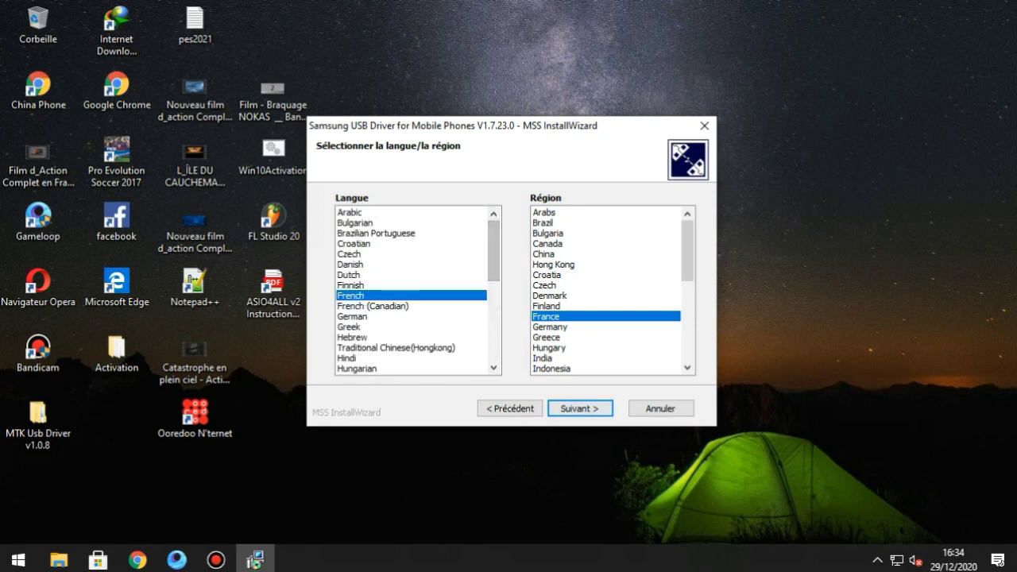
left_click(580, 409)
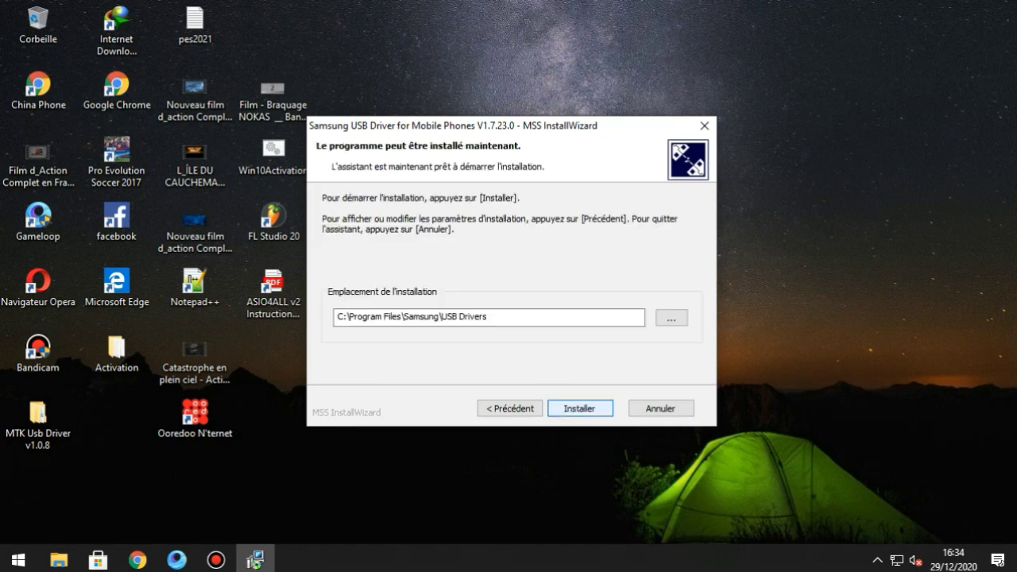
left_click(580, 408)
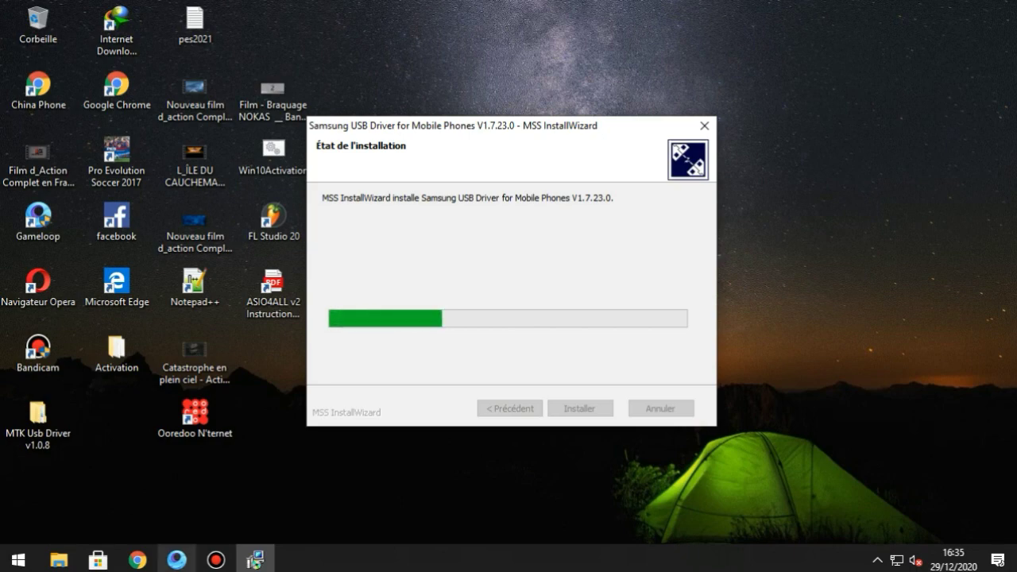
Step: Quit the finished Samsung USB driver wizard and hide the Bandicam window to clear the desktop
left_click(216, 560)
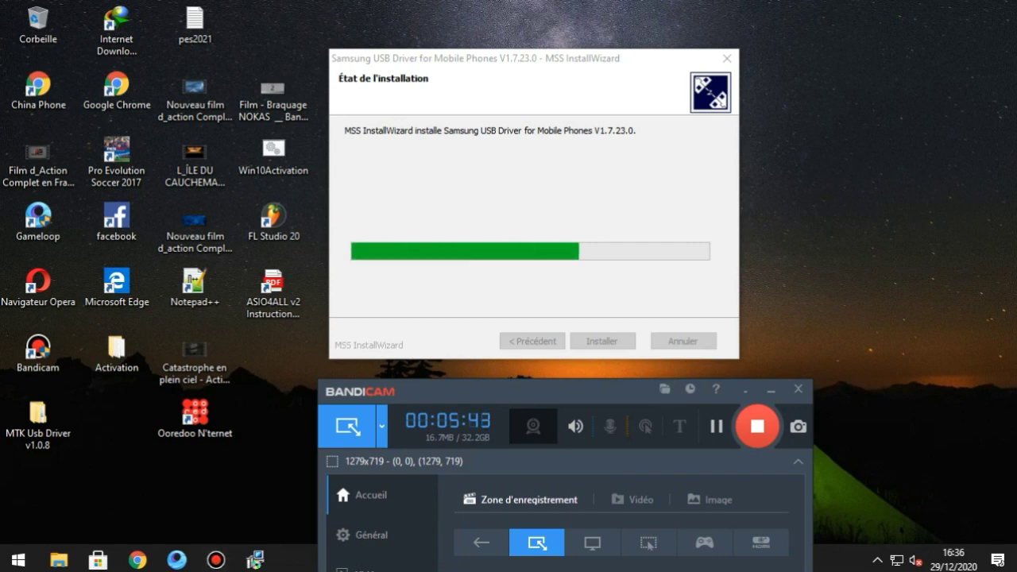
right_click(775, 190)
left_click(818, 237)
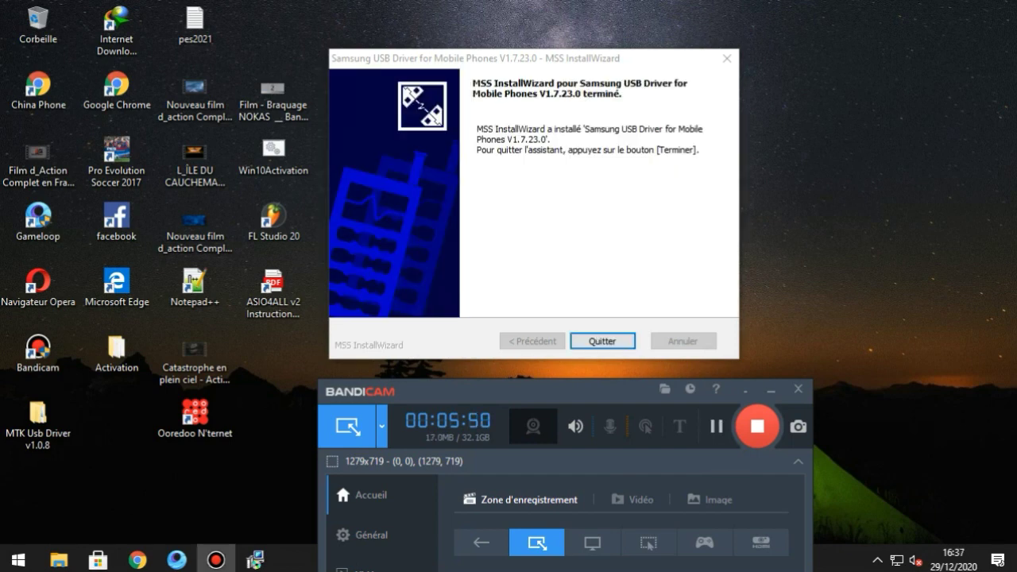
key("Return")
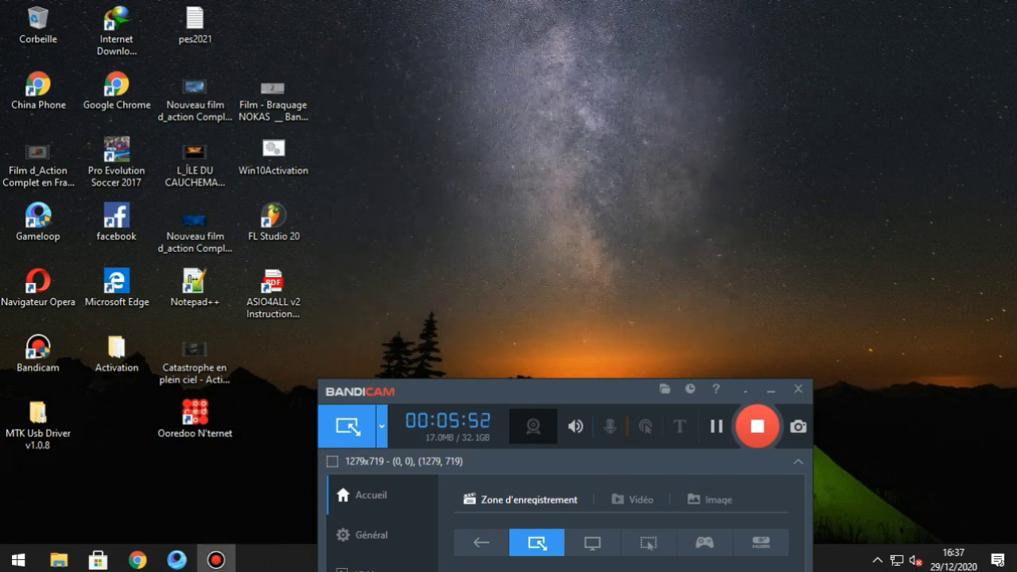
left_click(745, 390)
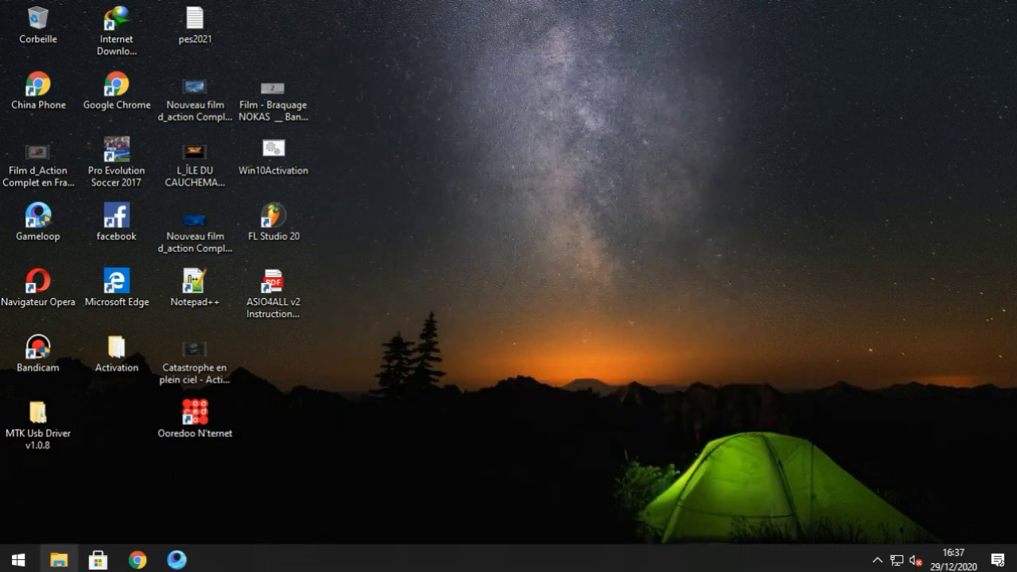
Step: Return to File Explorer and open the Compressed folder inside Téléchargements
left_click(59, 559)
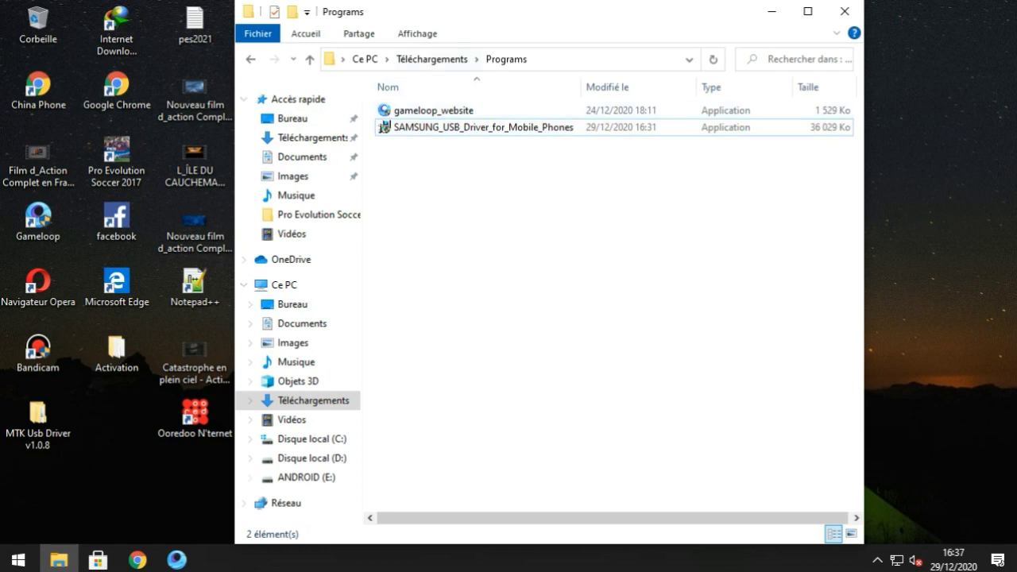
left_click(431, 59)
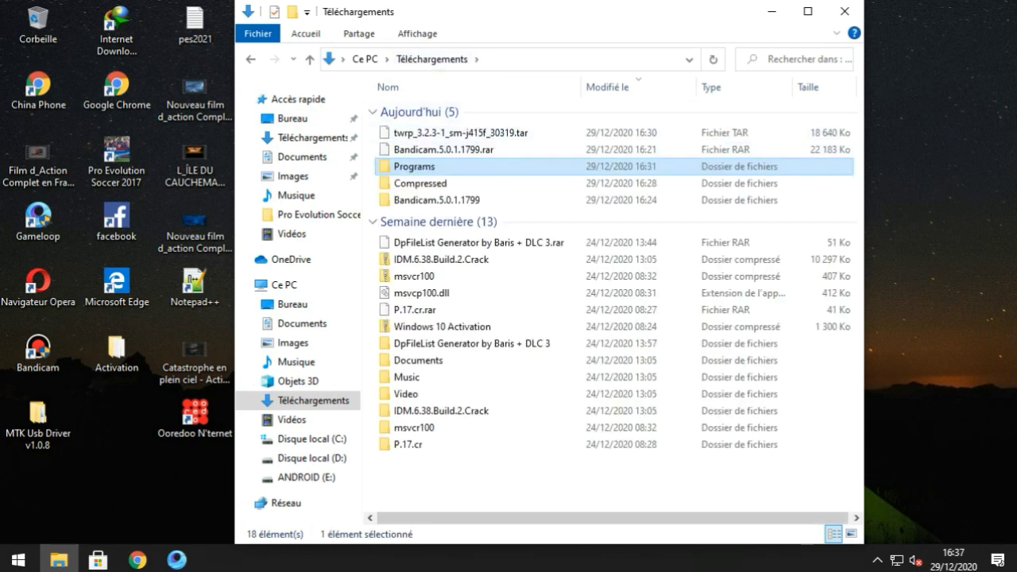
left_click(421, 183)
left_click(420, 184)
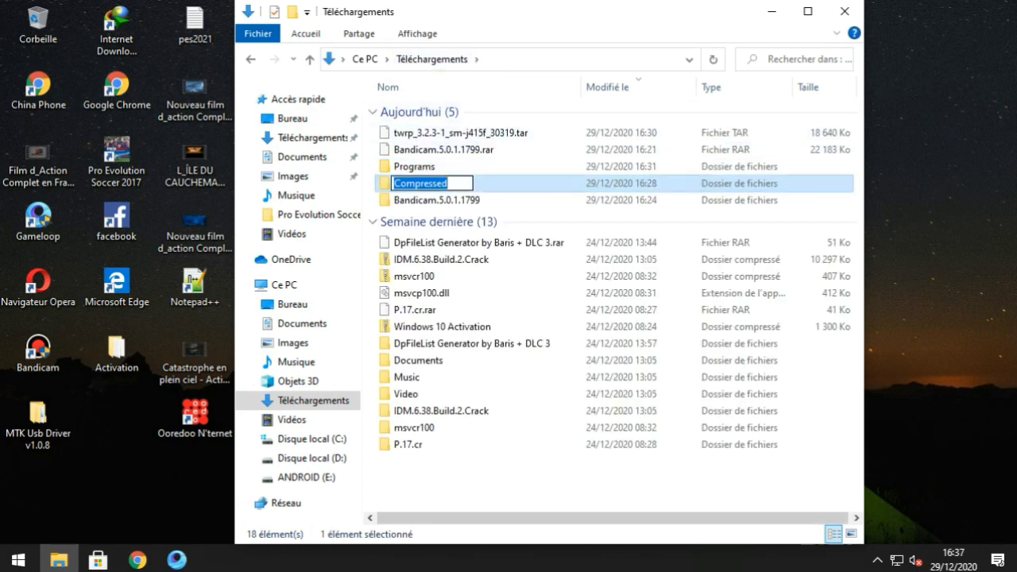
double_click(501, 187)
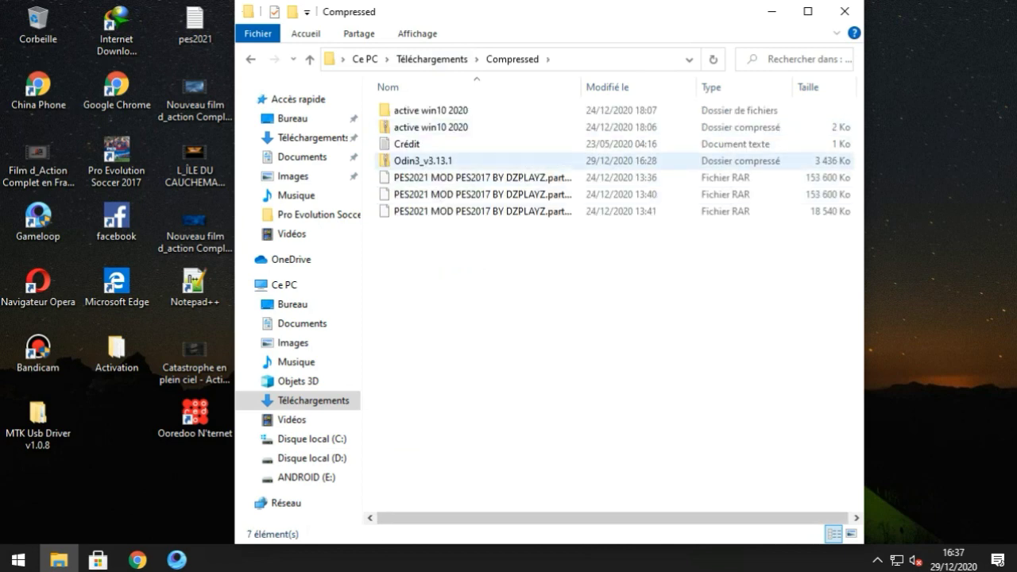
Step: Extract the Odin3_v3.13.1 archive with 7-Zip into a folder of the same name and open that folder
left_click(445, 161)
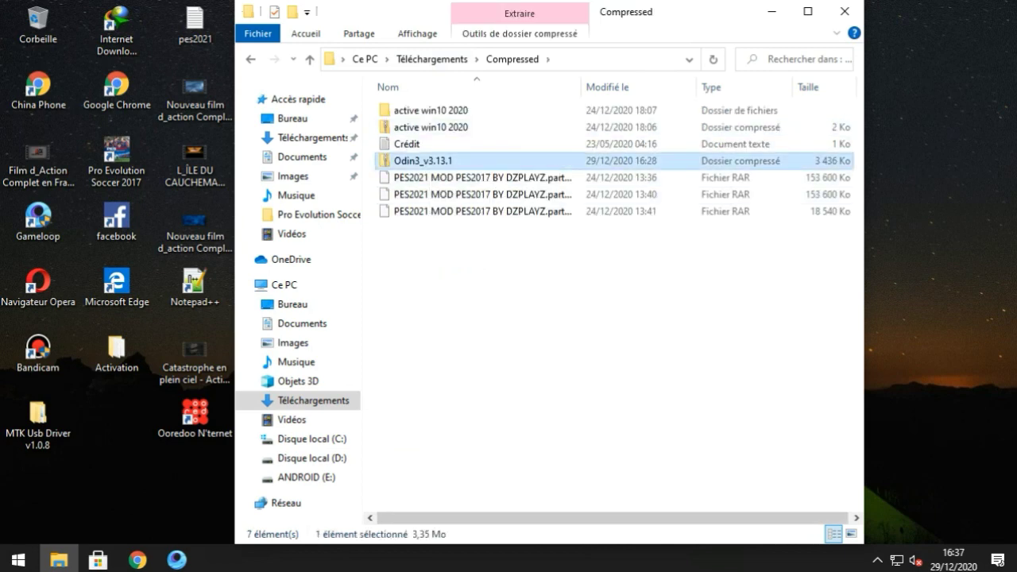
right_click(438, 162)
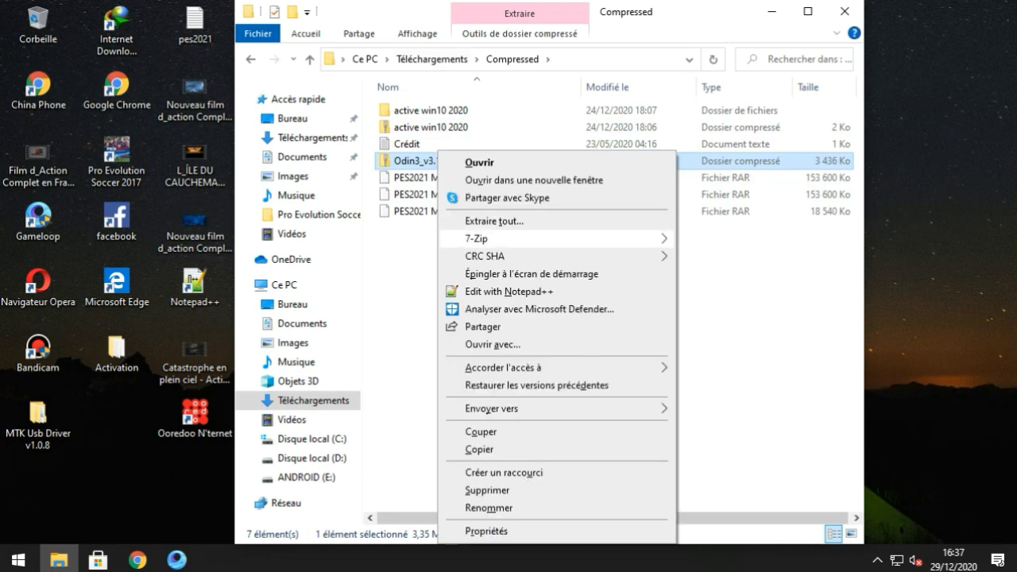
mouse_move(477, 239)
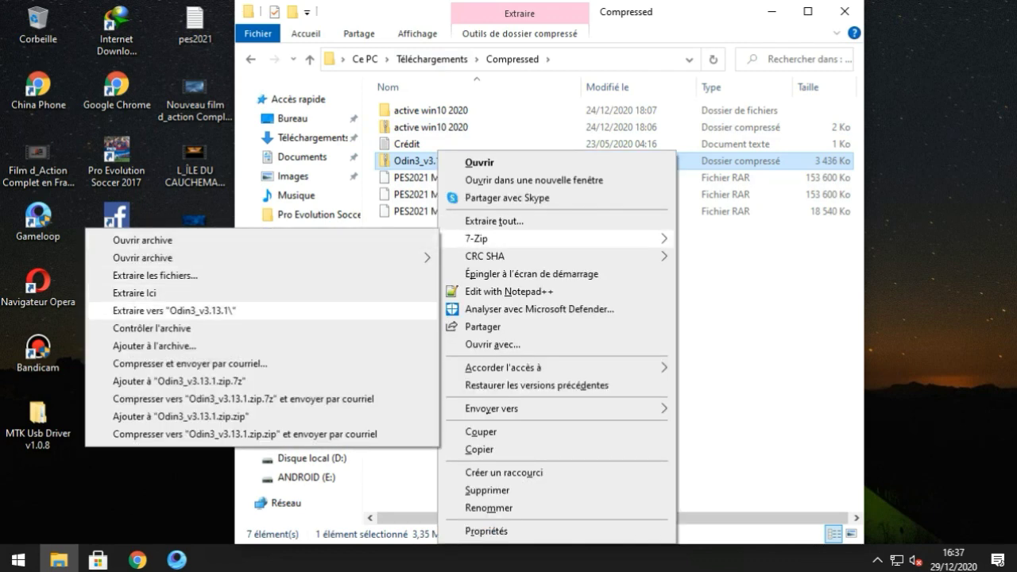
left_click(175, 311)
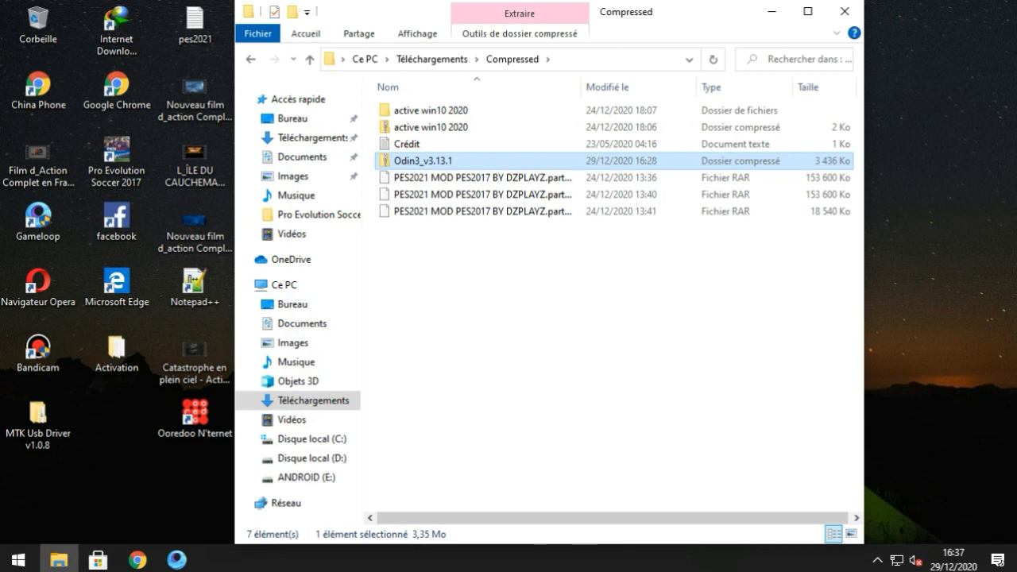
double_click(414, 129)
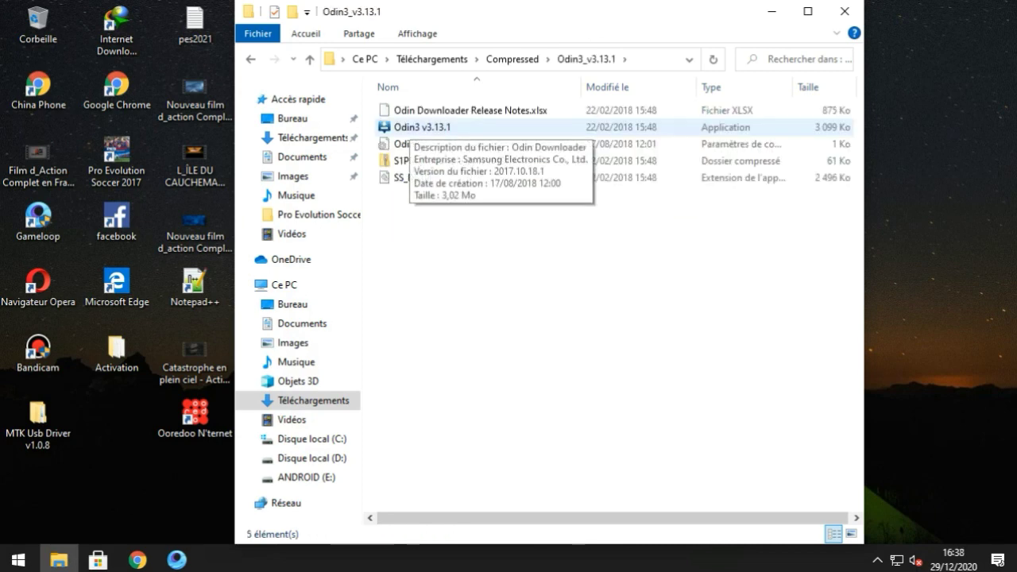
Step: Launch the Odin3 v3.13.1 application from the extracted folder and get to its main window
left_click(412, 127)
left_click(411, 127)
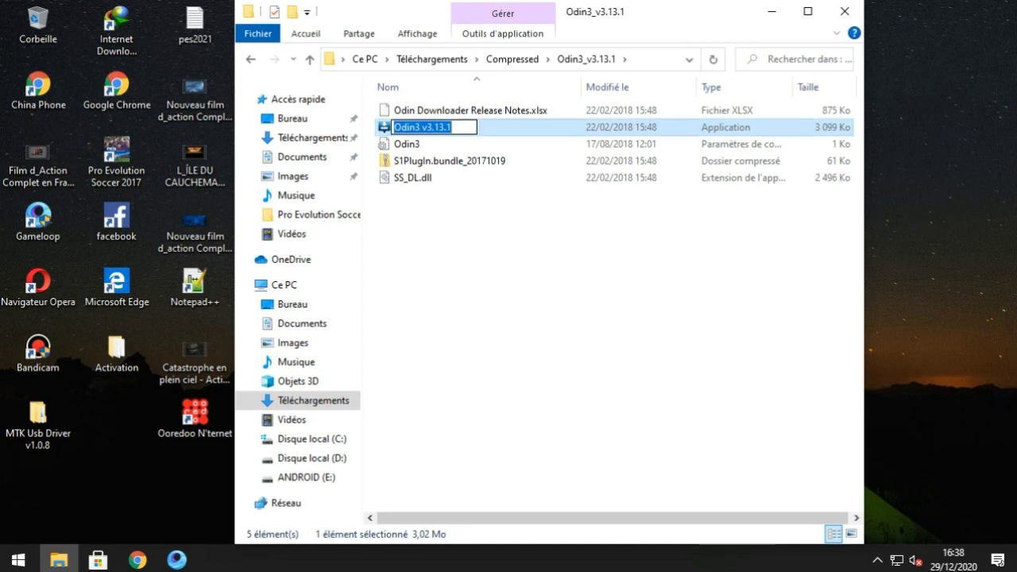
left_click(496, 127)
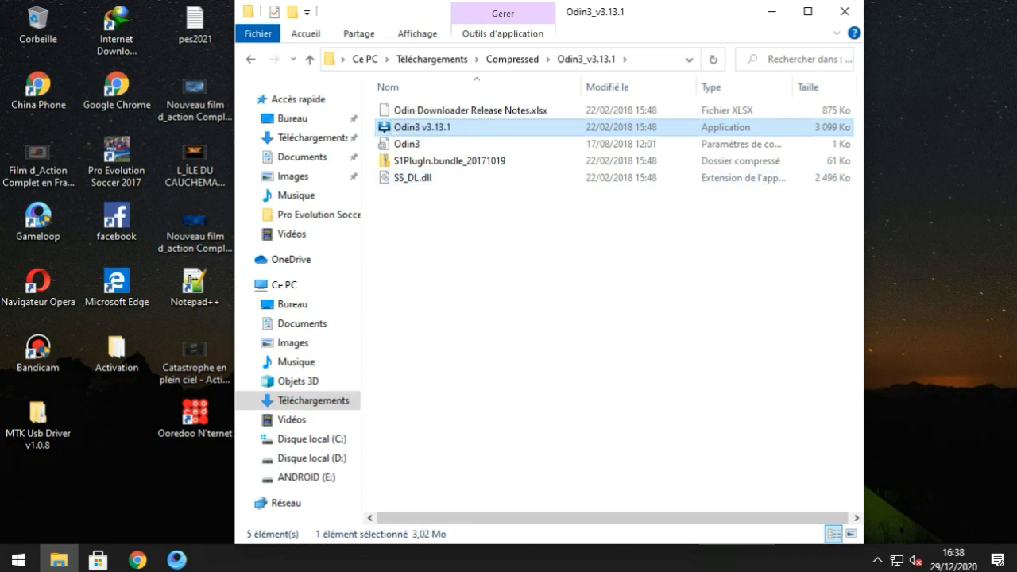
left_click_drag(412, 285, 537, 285)
left_click(423, 127)
double_click(423, 127)
left_click_drag(423, 288, 506, 289)
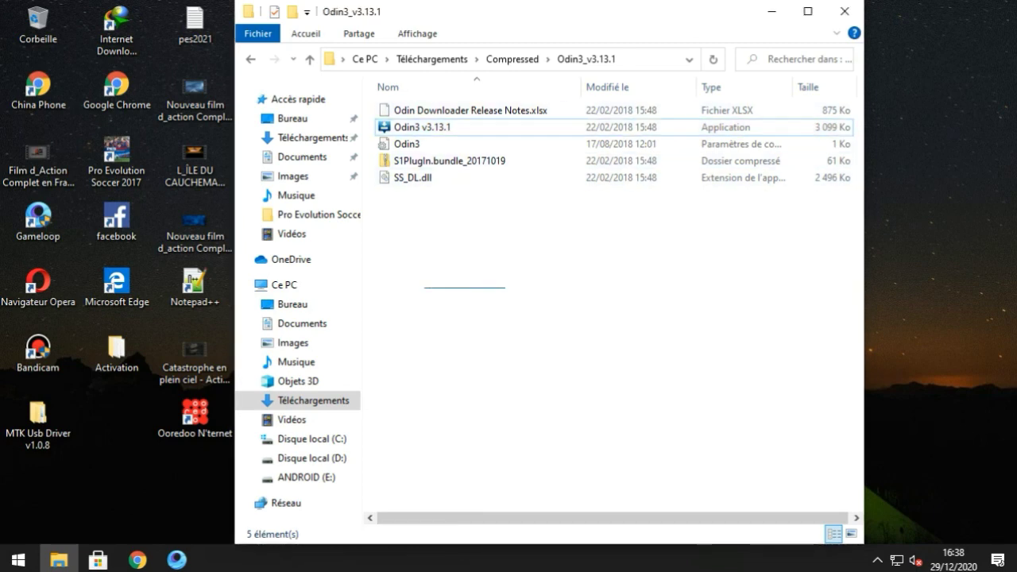
left_click(628, 331)
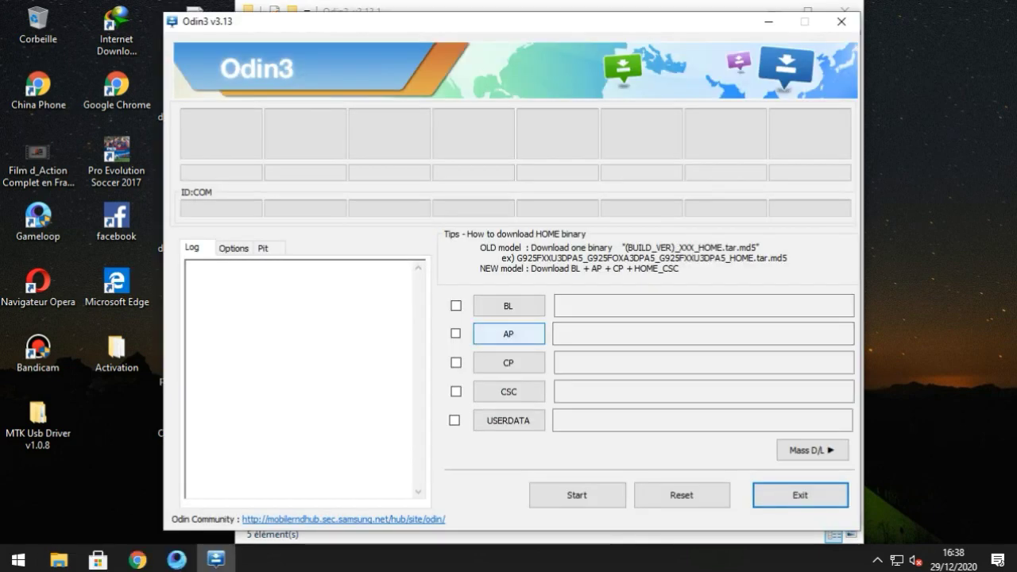
Step: Load twrp_3.2.3-1_sm-j415f_30319.tar from Téléchargements into Odin's AP slot
left_click(509, 334)
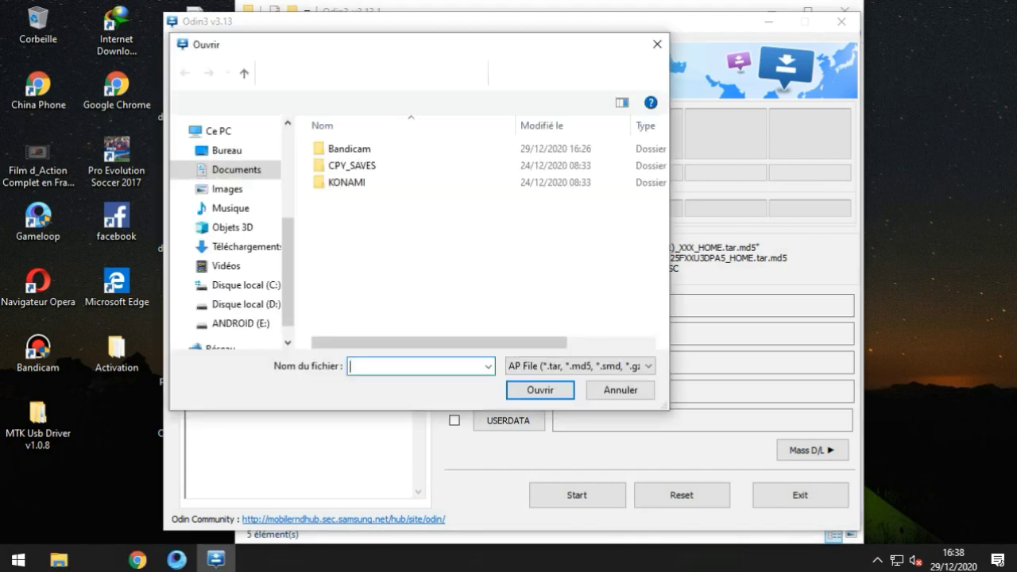
left_click(238, 246)
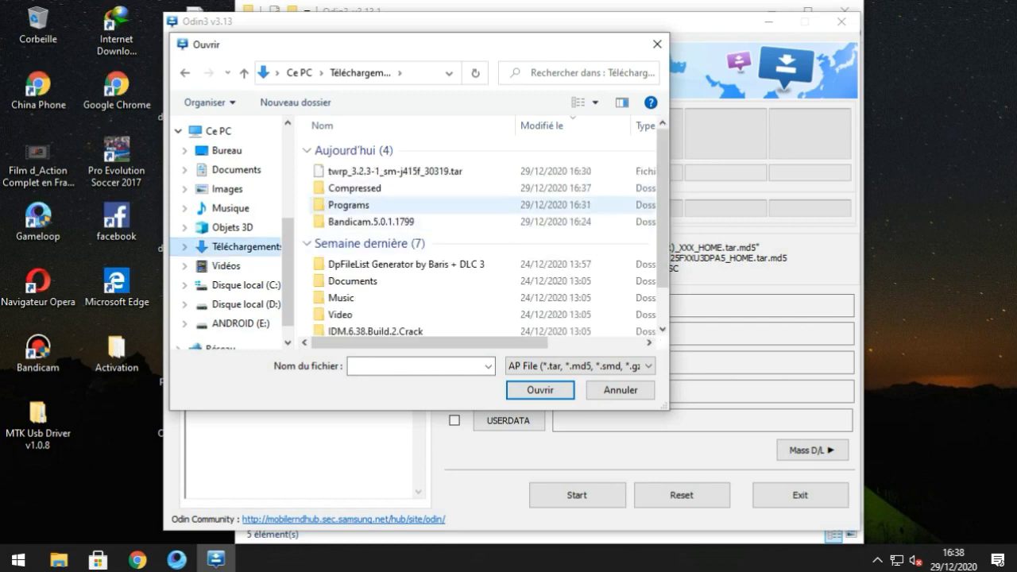
left_click(348, 205)
left_click(348, 205)
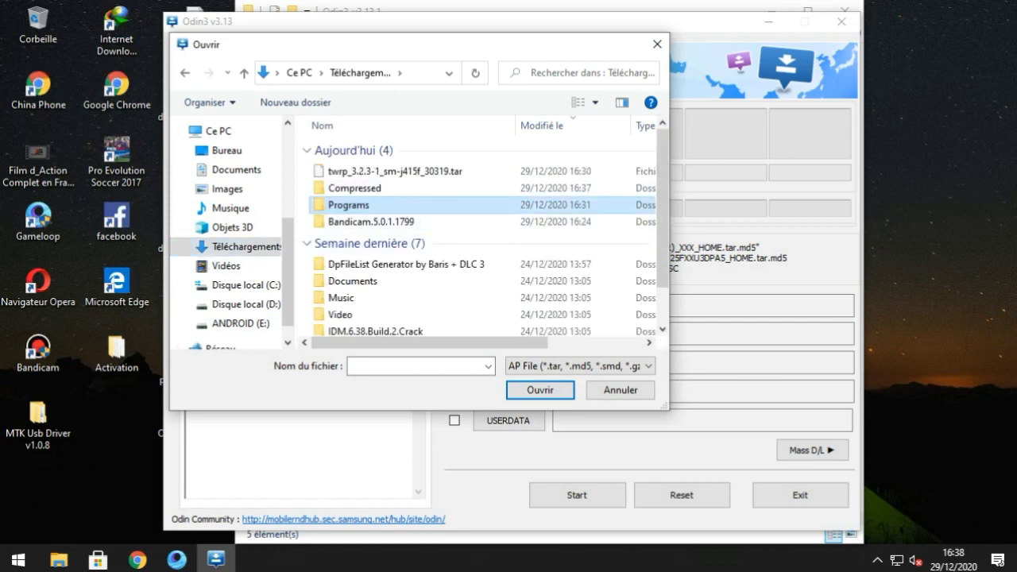
double_click(348, 205)
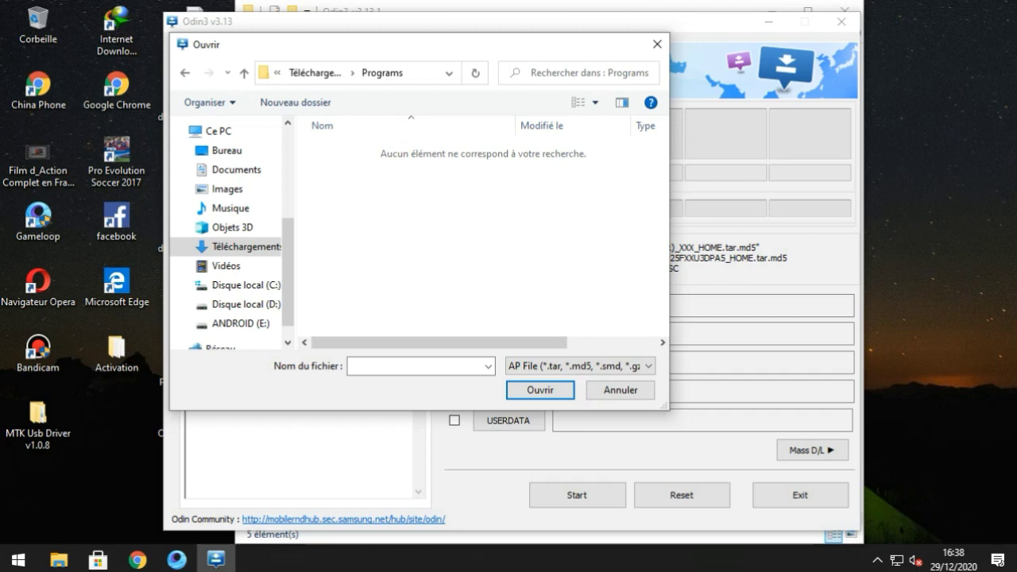
left_click(315, 72)
double_click(348, 188)
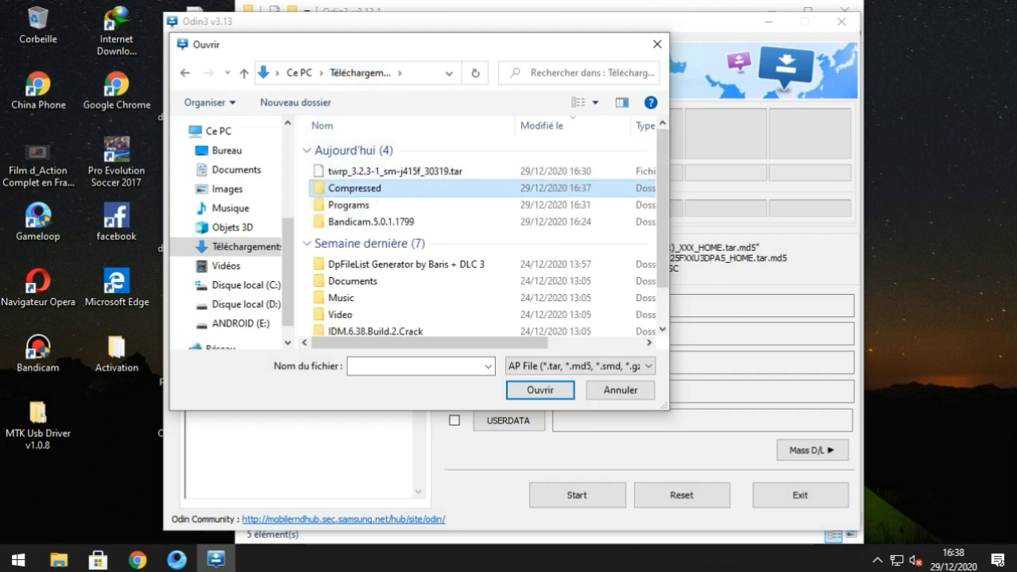
left_click(310, 72)
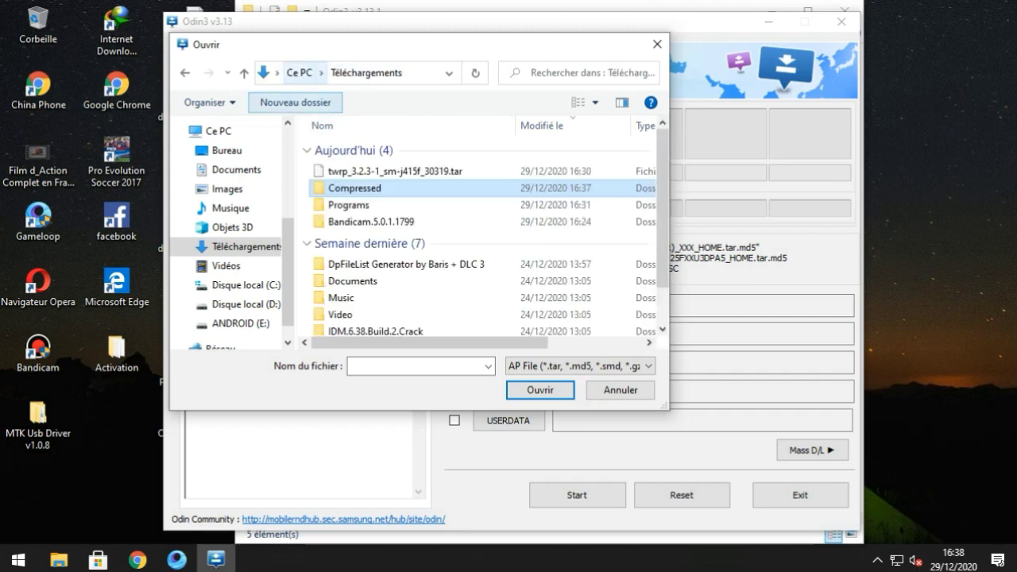
left_click(395, 171)
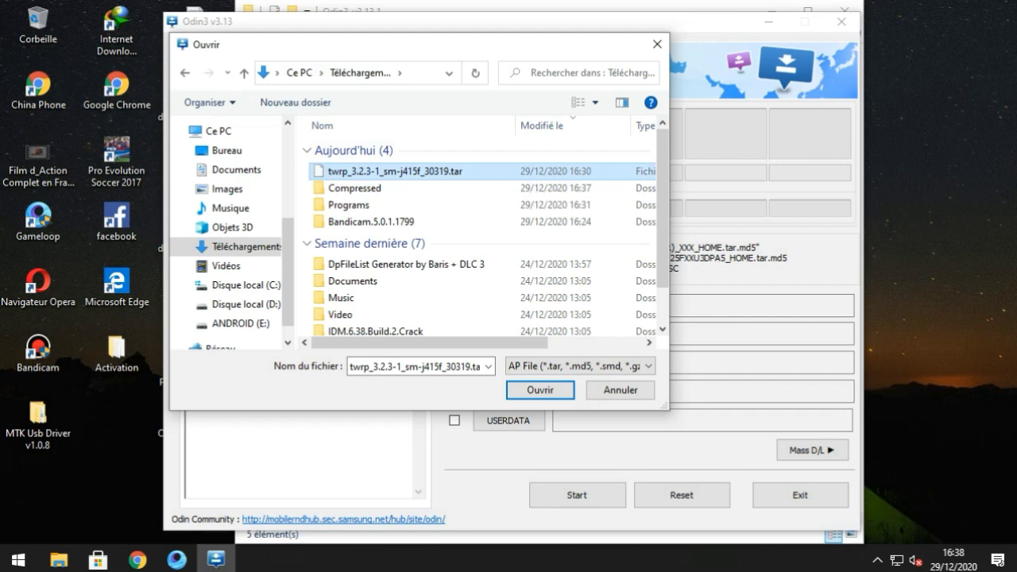
key("Return")
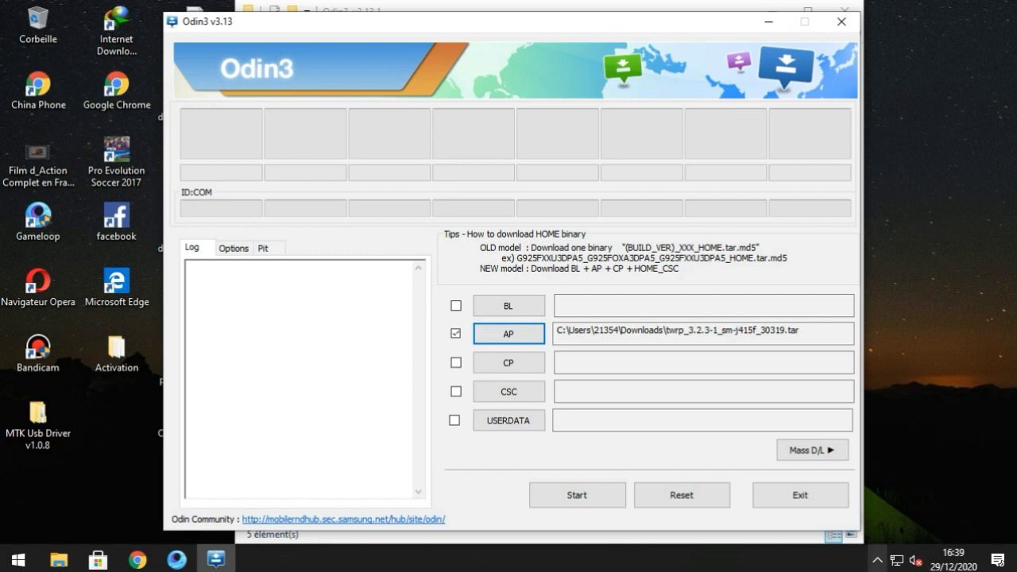
left_click(877, 560)
left_click(909, 527)
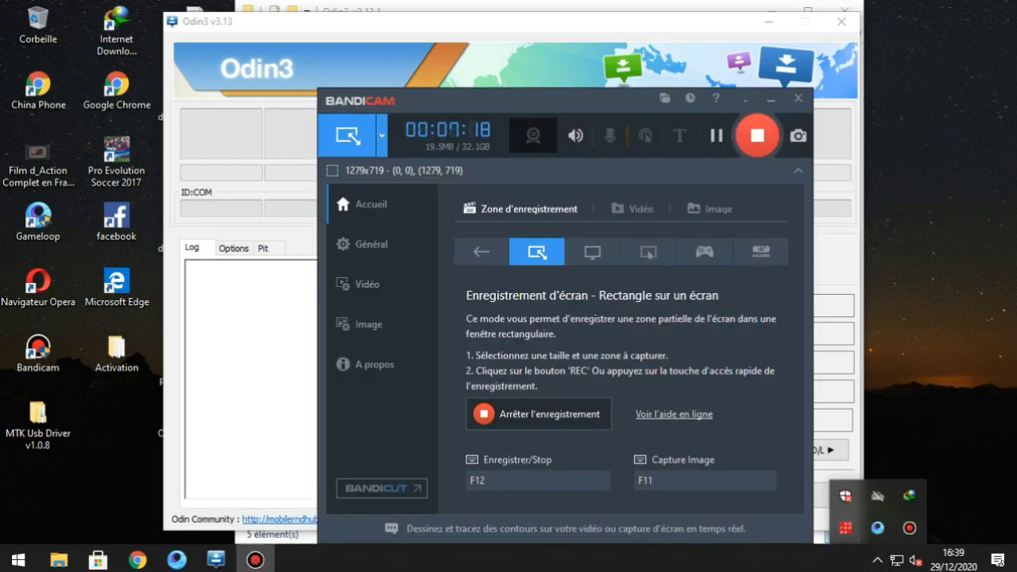
left_click_drag(604, 100, 641, 533)
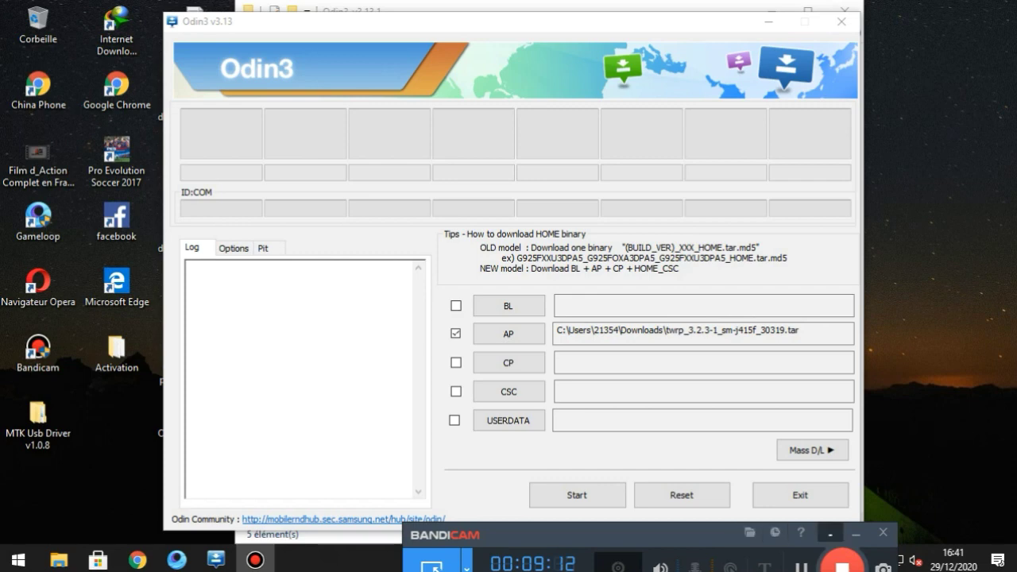
left_click(829, 533)
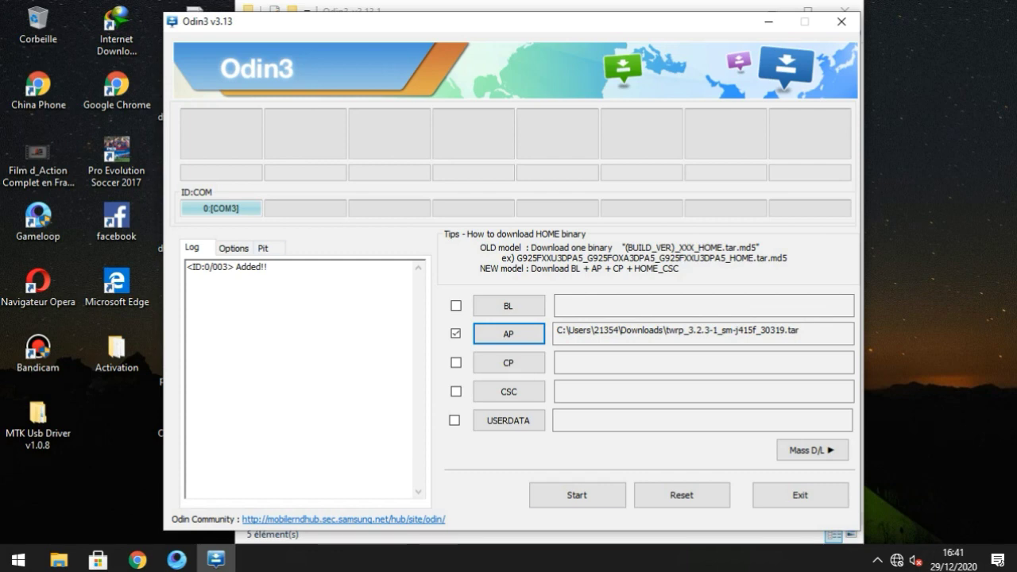
Step: Start flashing the loaded TWRP file to the connected phone in Odin
left_click(577, 495)
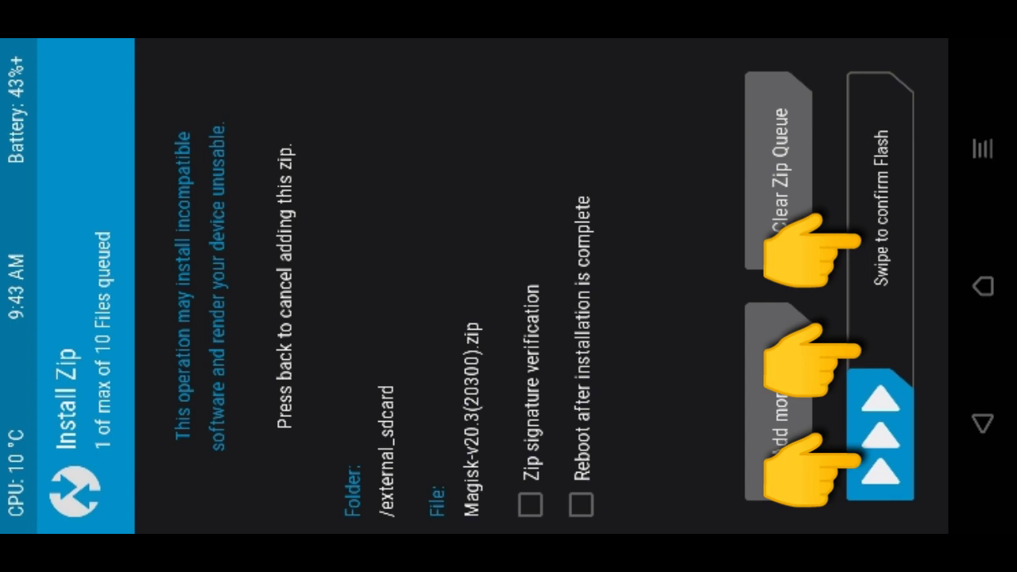
Step: Confirm flashing Magisk-v20.3(20300).zip from the external SD card and return to TWRP's main screen
left_click_drag(880, 441, 879, 103)
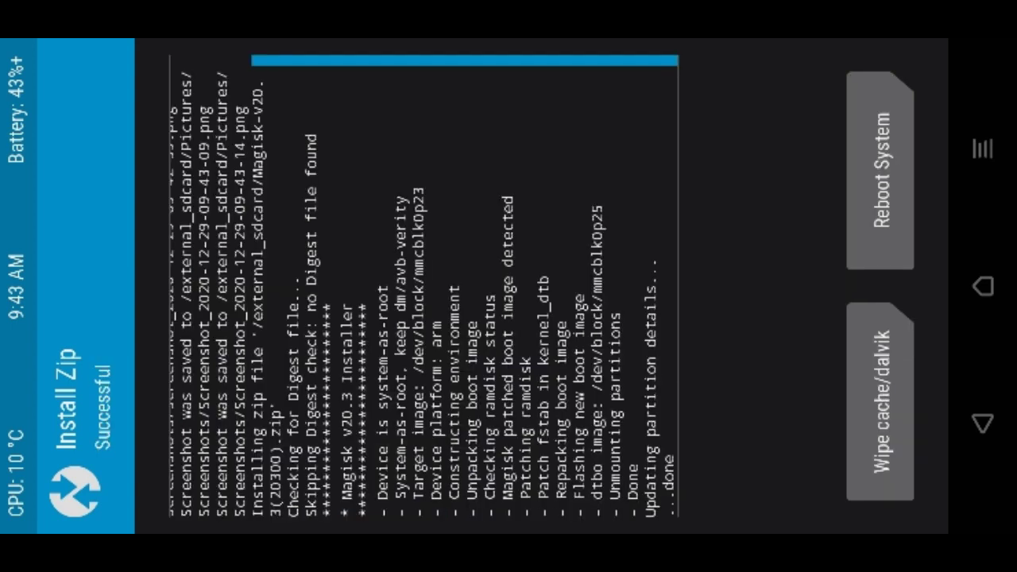
left_click(983, 286)
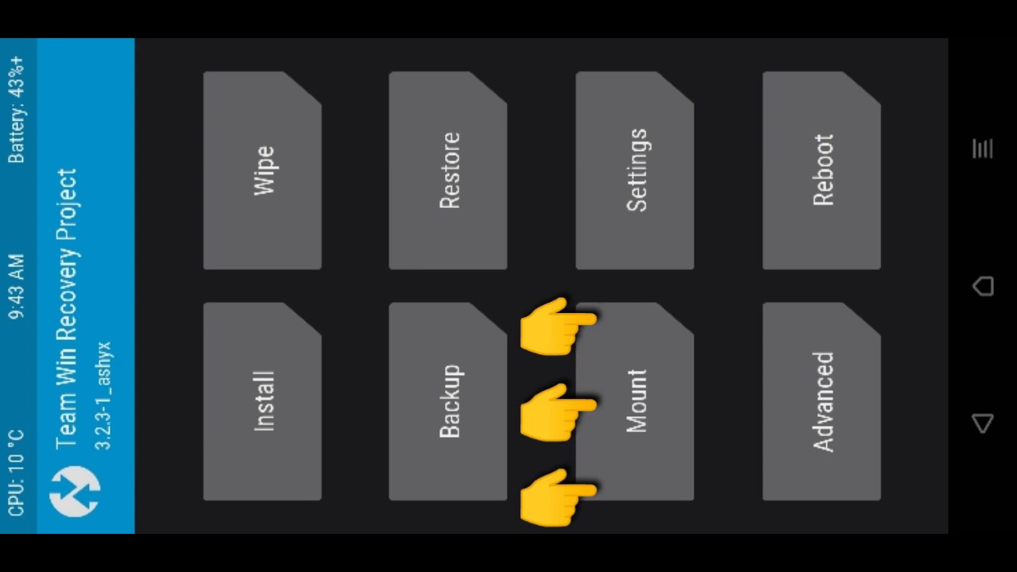
Step: Mount the System and Vendor partitions in TWRP
left_click(634, 401)
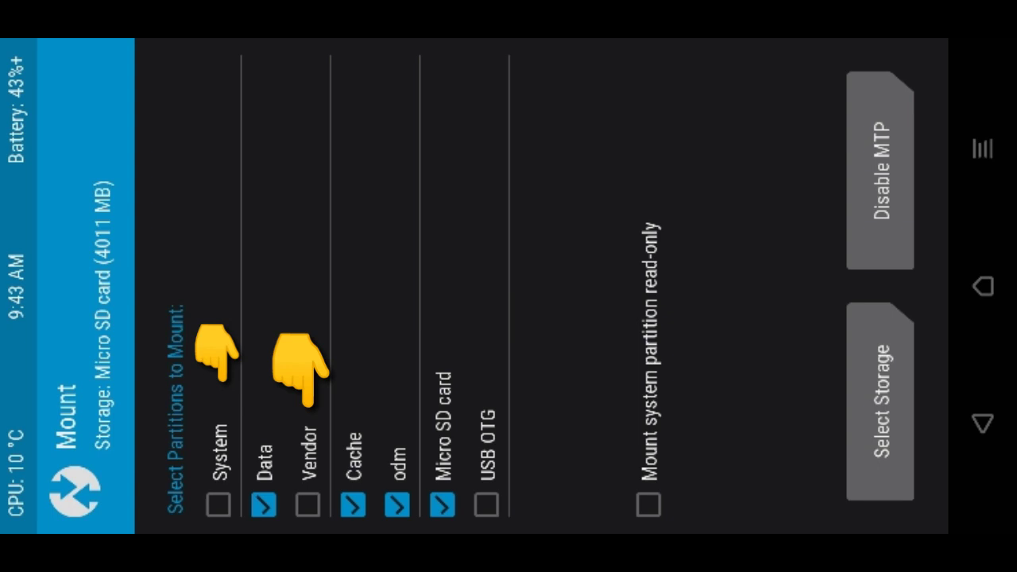
left_click(218, 504)
left_click(308, 504)
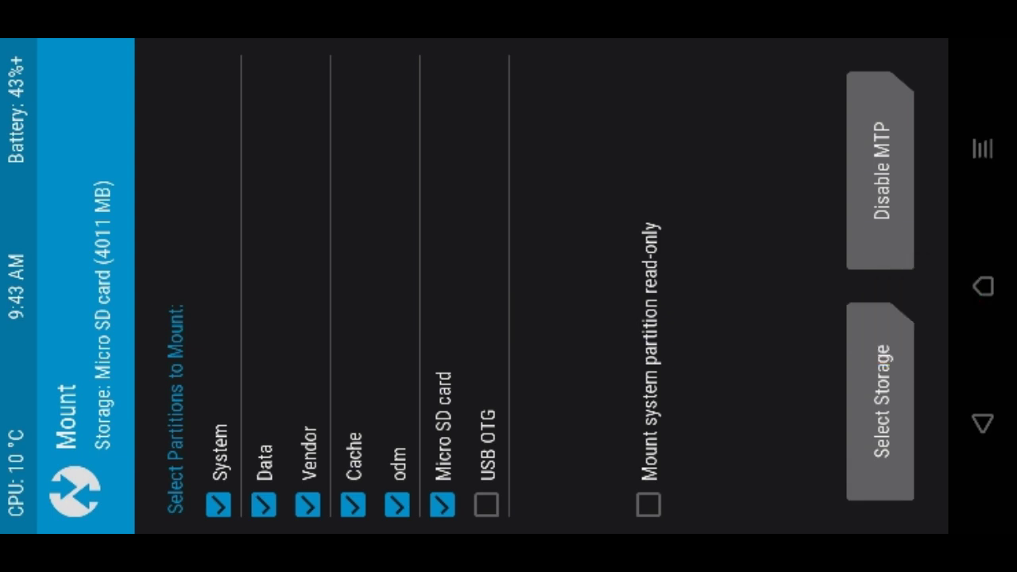
Step: Leave the partition mount settings and open TWRP's reboot options
left_click(983, 286)
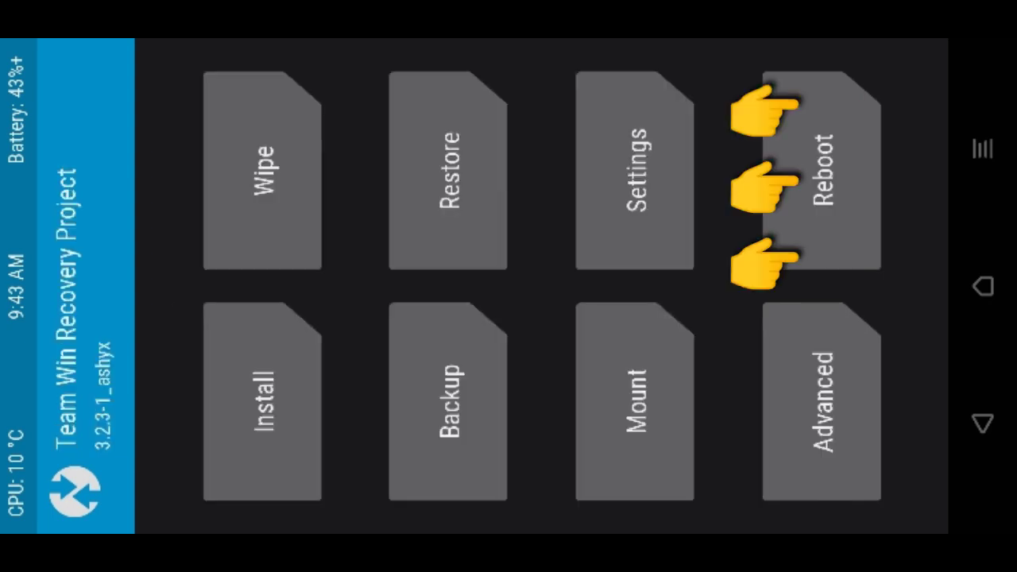
left_click(822, 170)
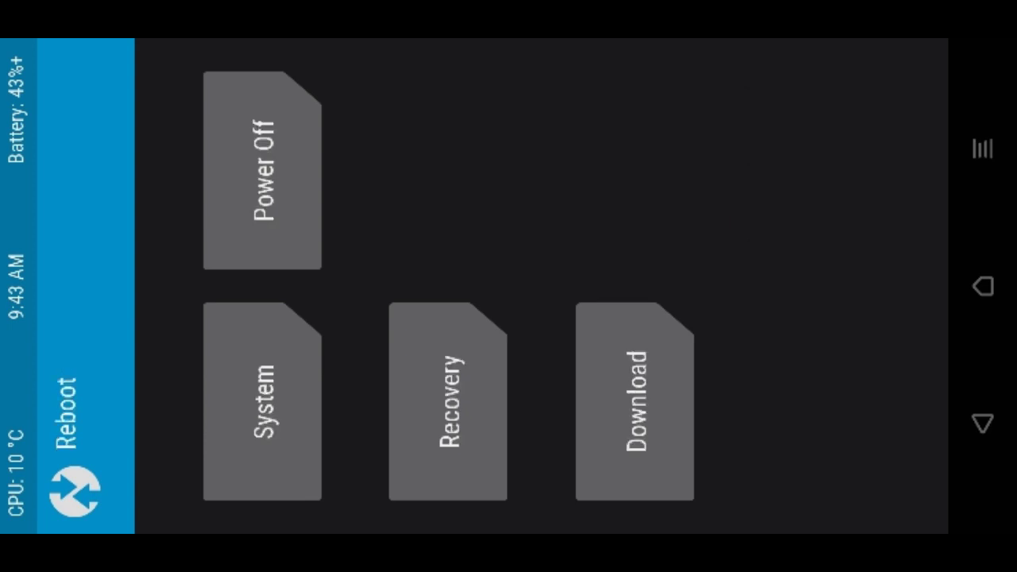